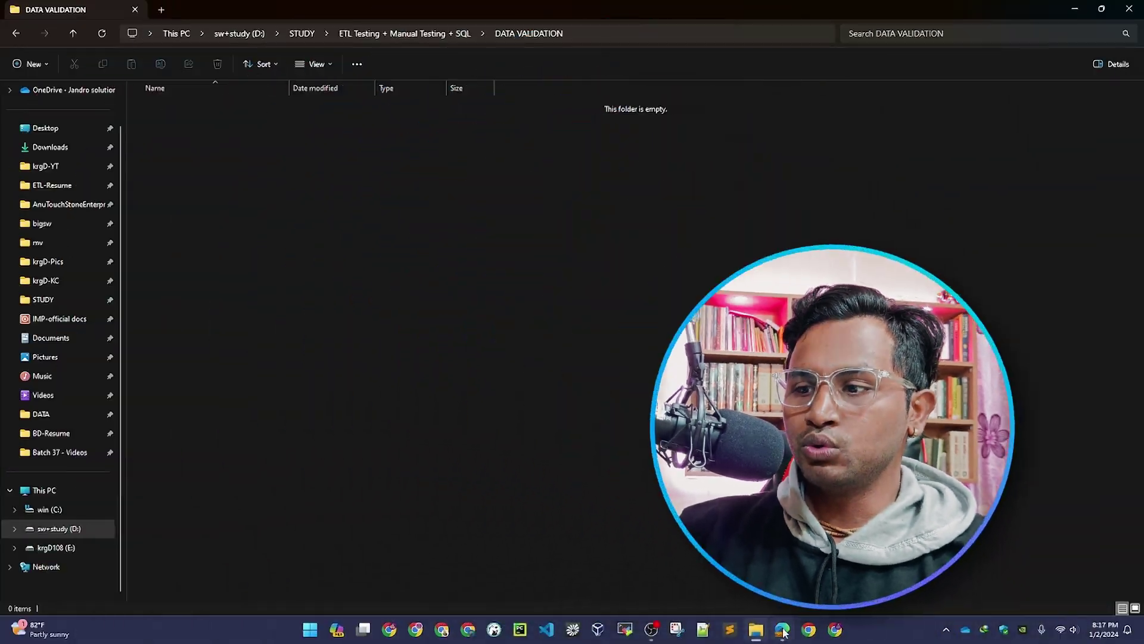
Switch to Edge and search the web for "employees csv data download".
left_click(782, 630)
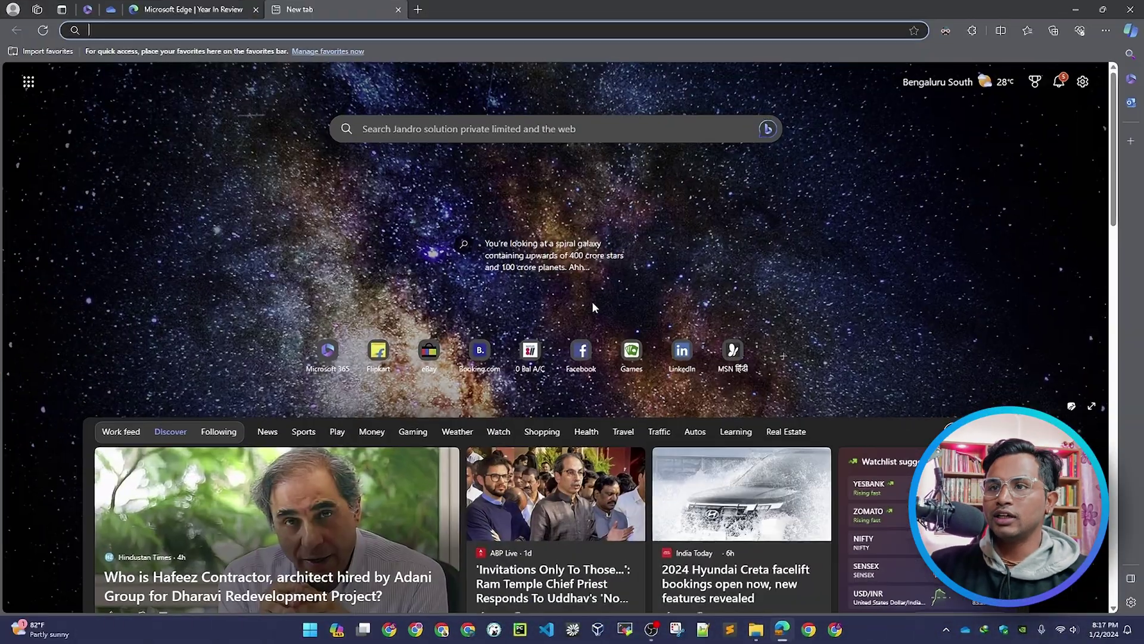
type("employes")
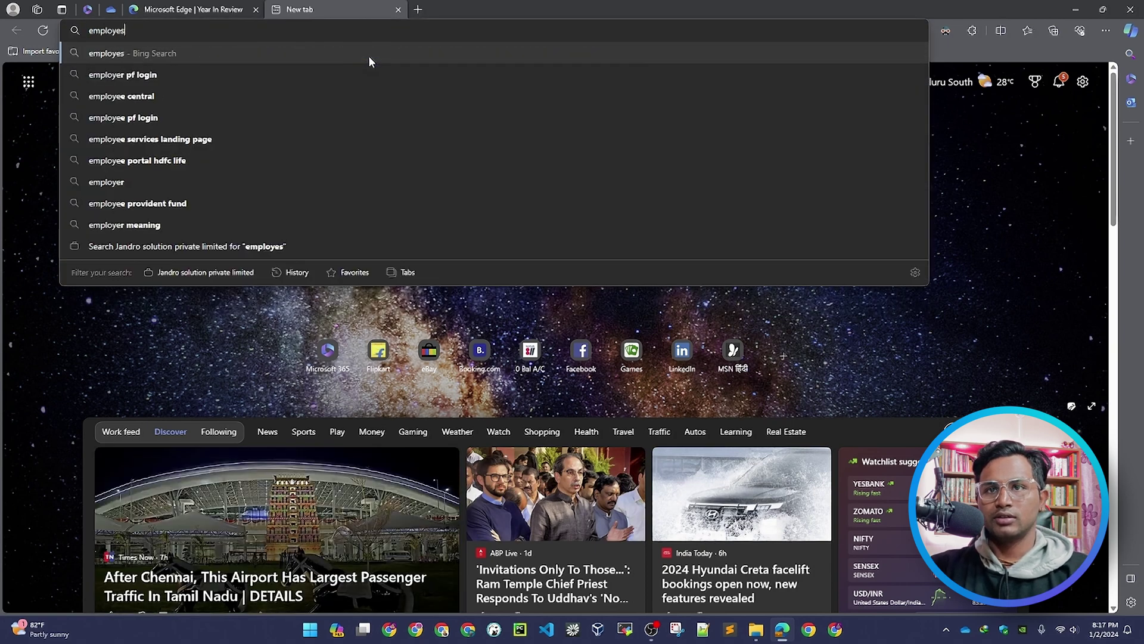
key("BackSpace")
type("es")
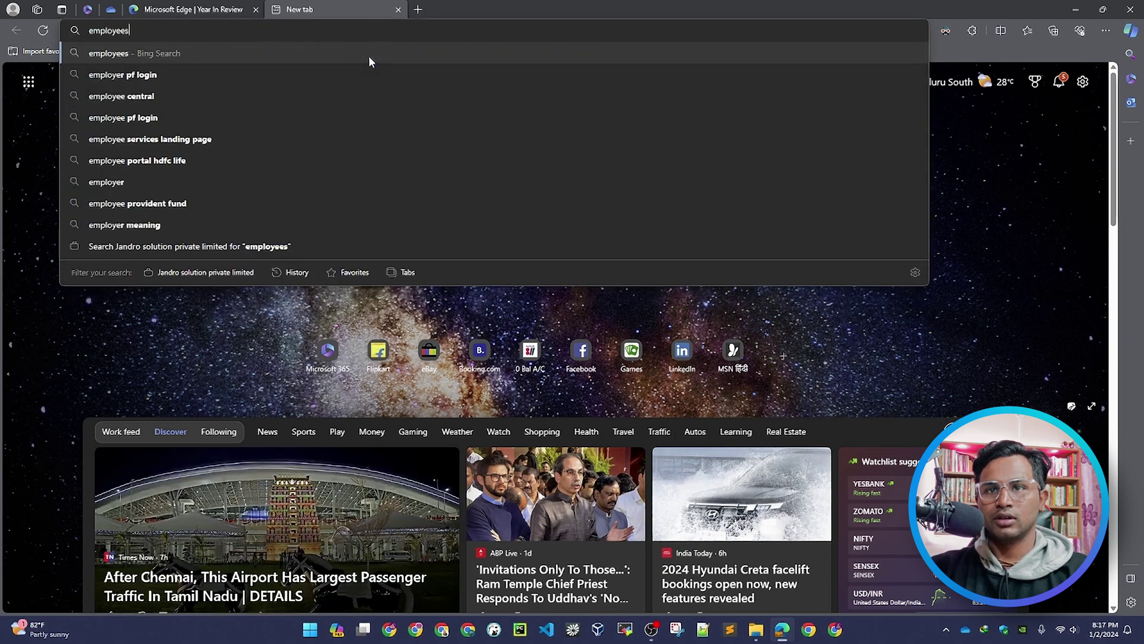
type(" csv data")
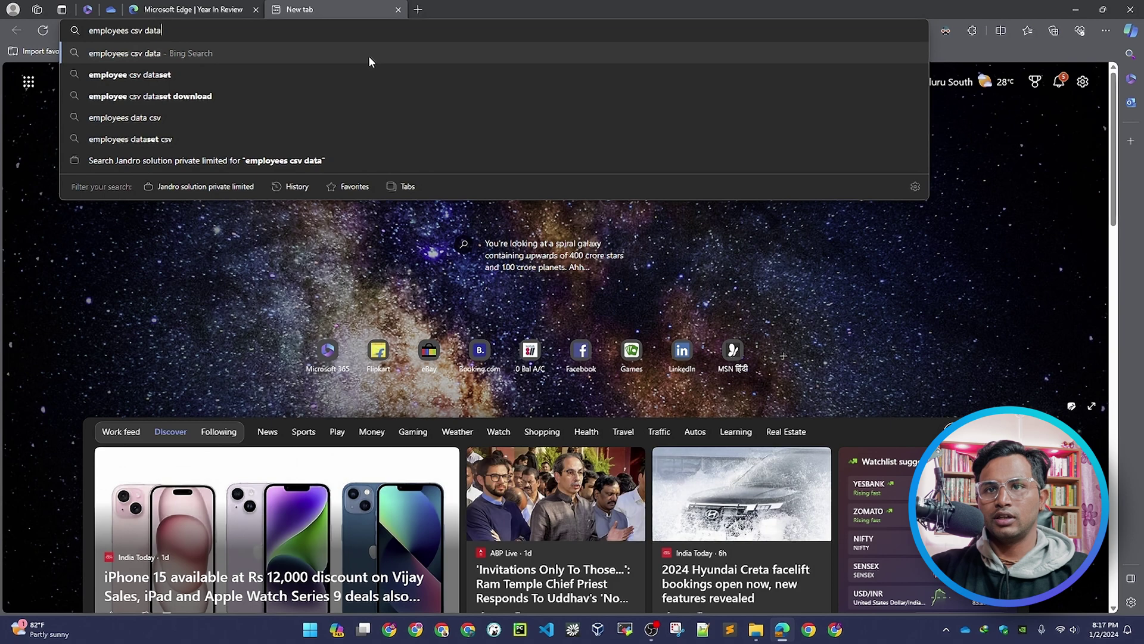
type(" downl")
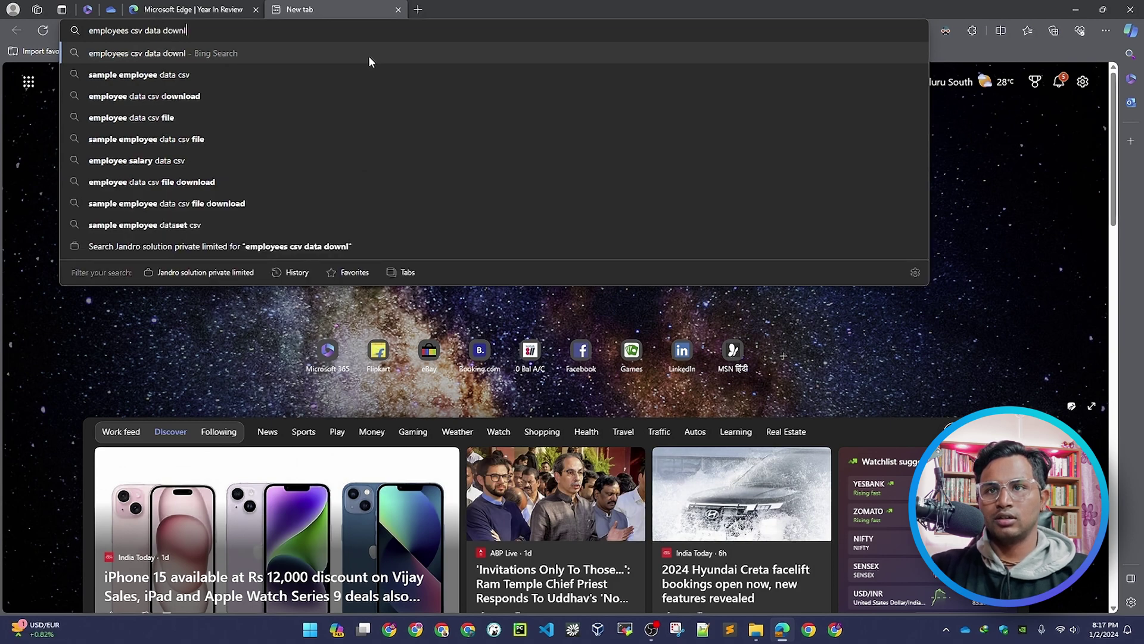
type("oad")
key("Return")
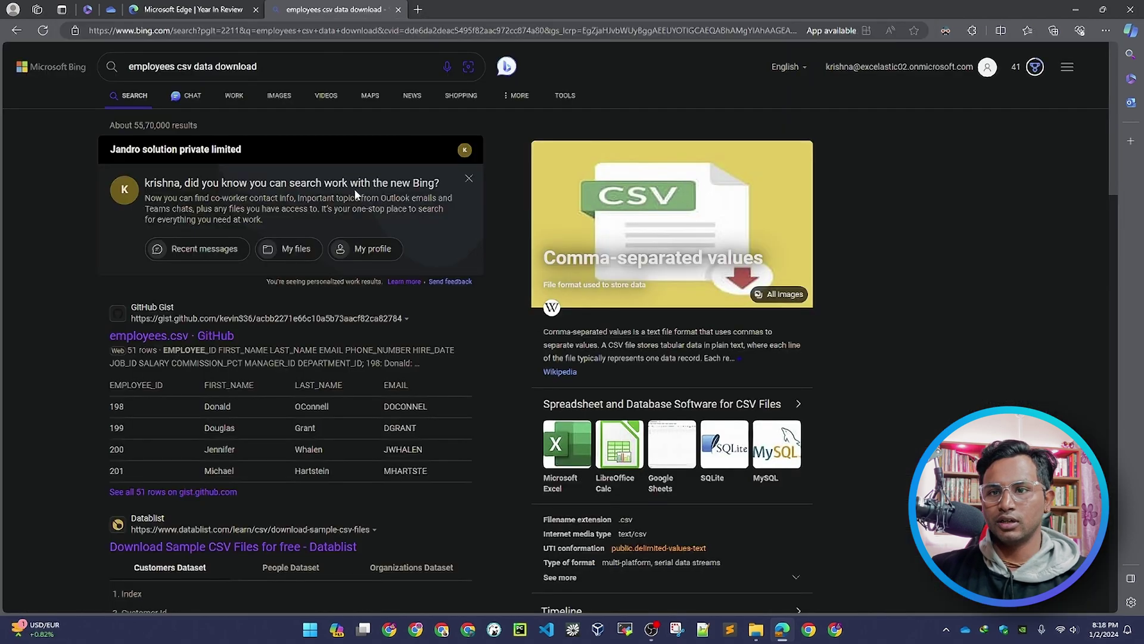
Open the employees.csv GitHub Gist result in a new tab and download the gist as a ZIP.
left_click(175, 335, "ctrl")
left_click(468, 10)
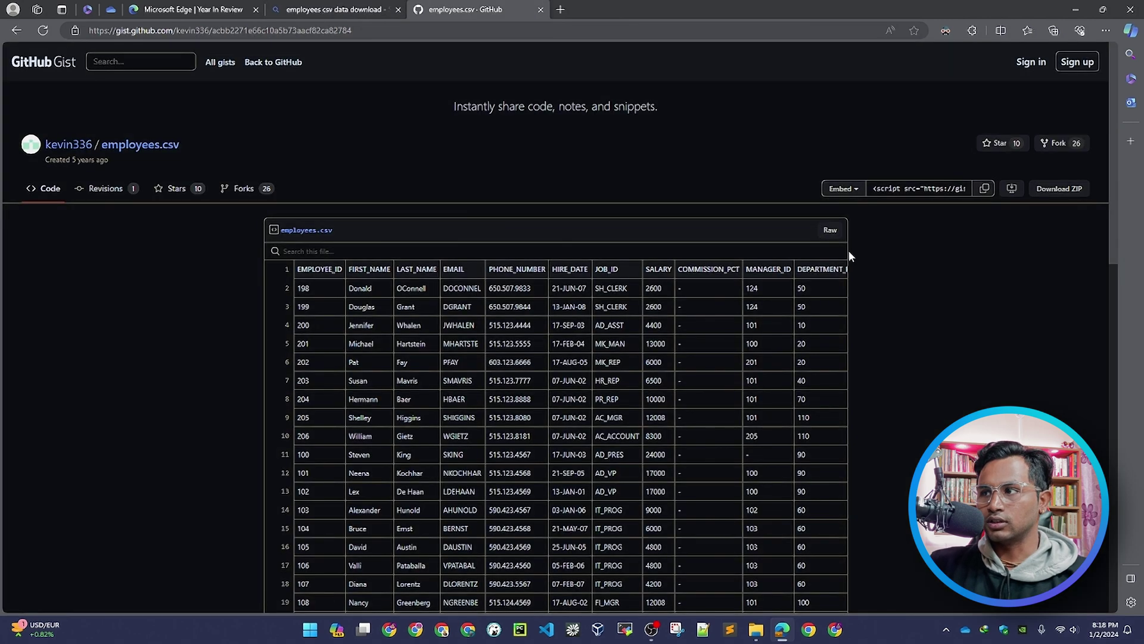
left_click(1060, 190)
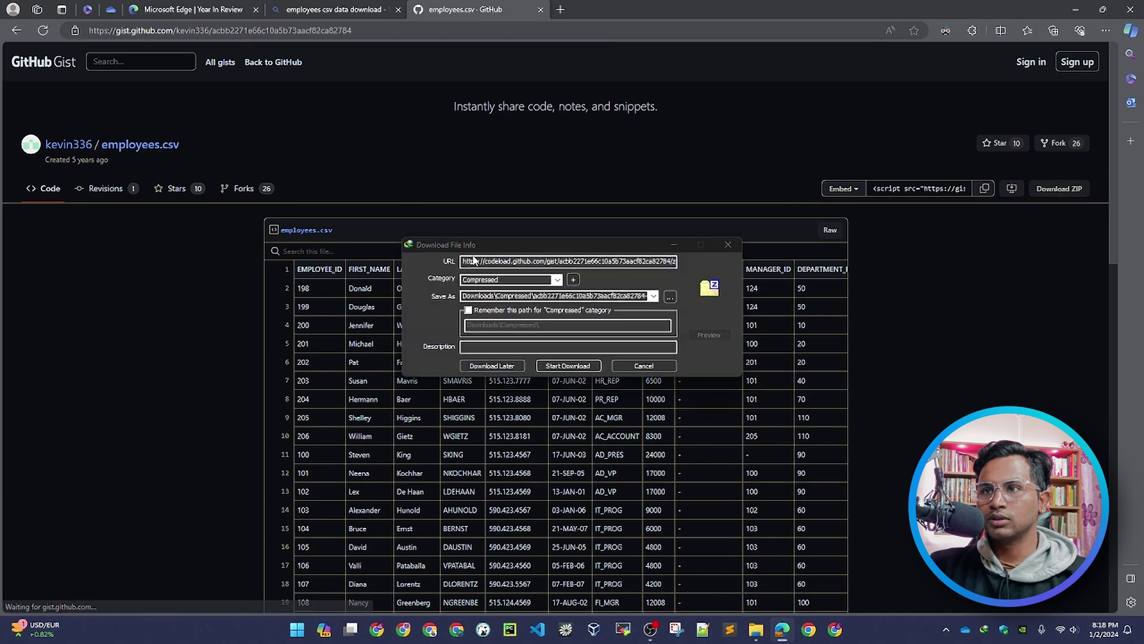
left_click(566, 365)
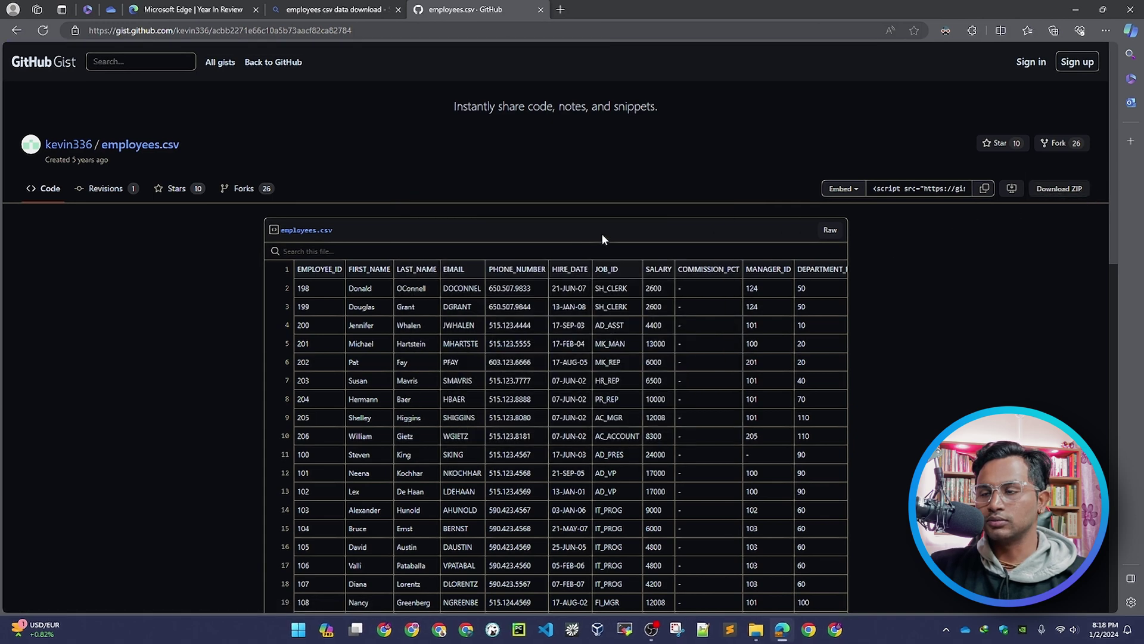
Open the downloaded archive's folder from Internet Download Manager and transfer the zip file into the DATA VALIDATION folder.
mouse_move(754, 633)
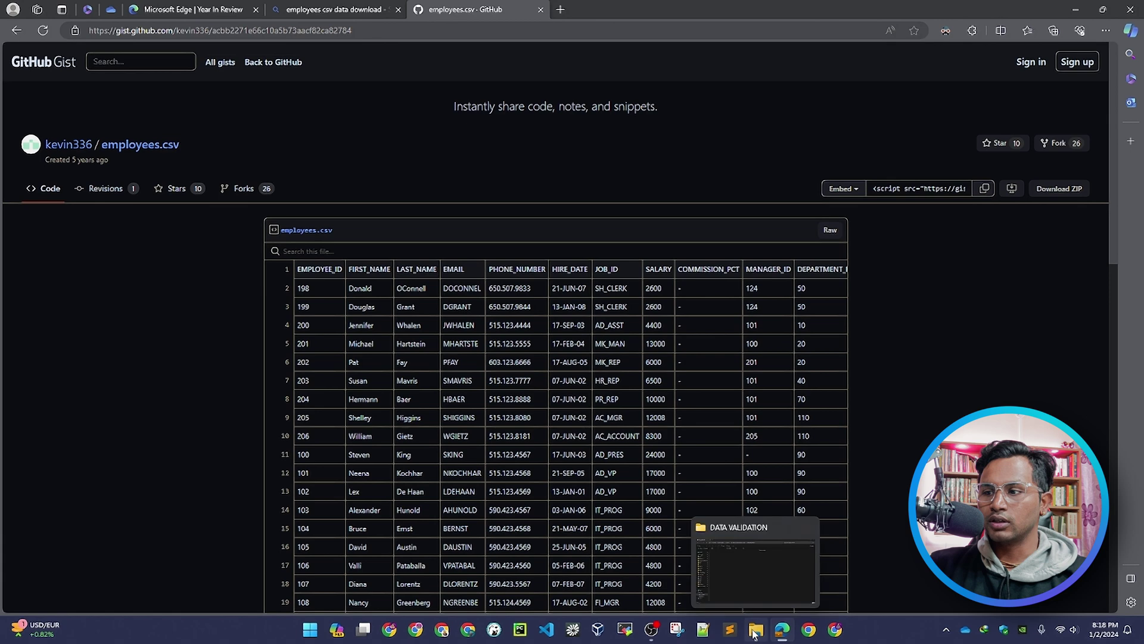
left_click(984, 627)
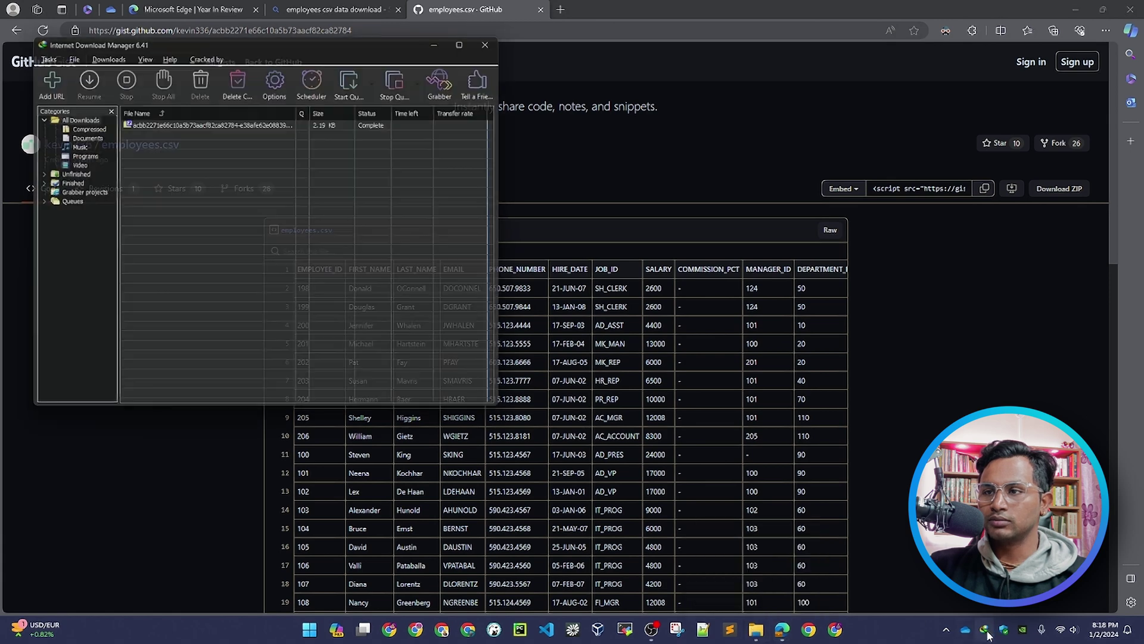
right_click(223, 124)
left_click(257, 152)
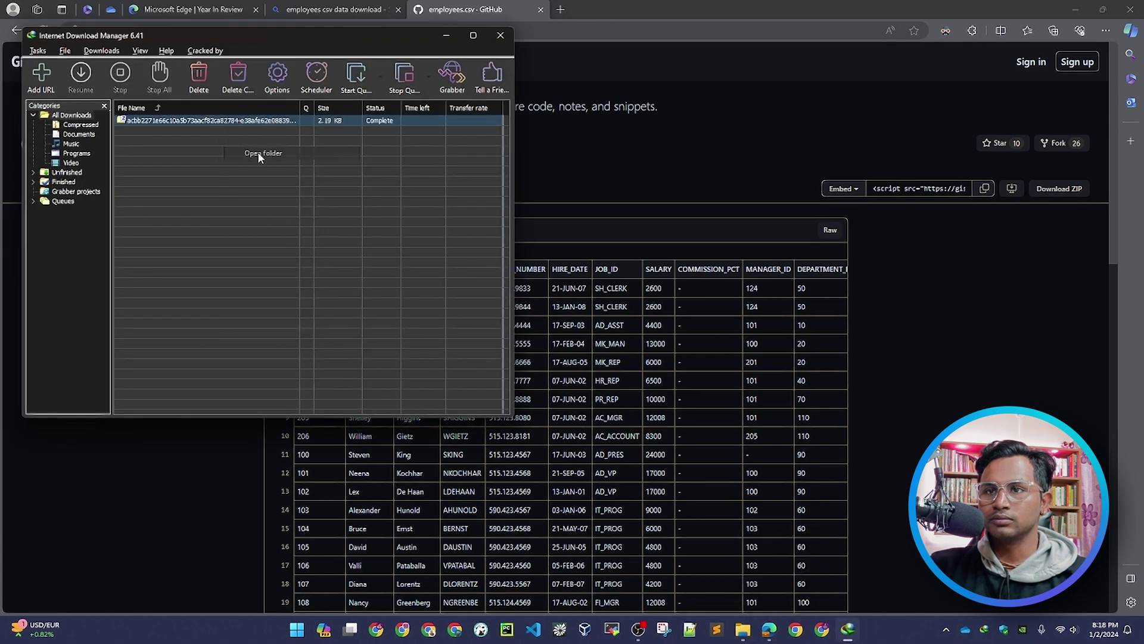
left_click(444, 39)
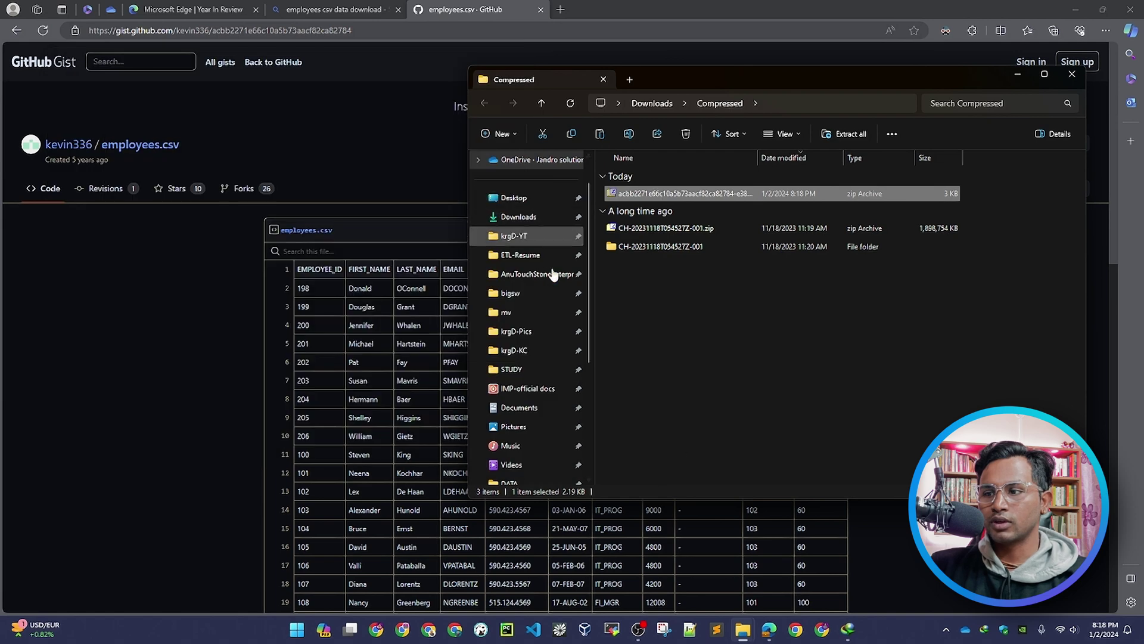
mouse_move(742, 629)
left_click(718, 585)
key("ctrl+v")
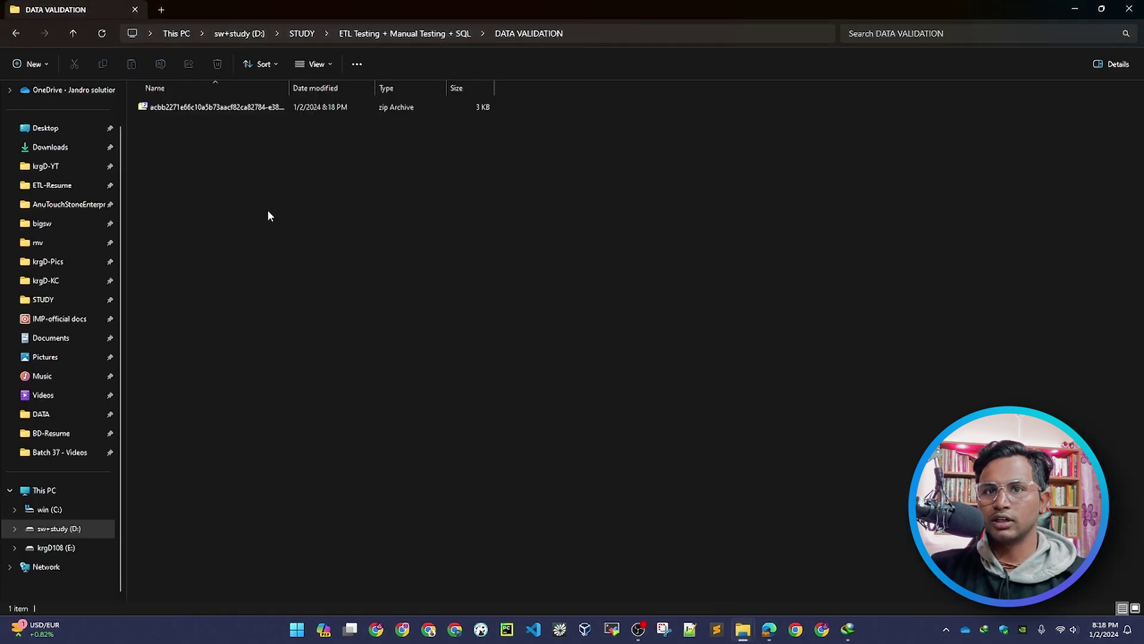
Open the zip archive and its inner folder, and extract employees.csv to the DATA VALIDATION folder.
double_click(224, 109)
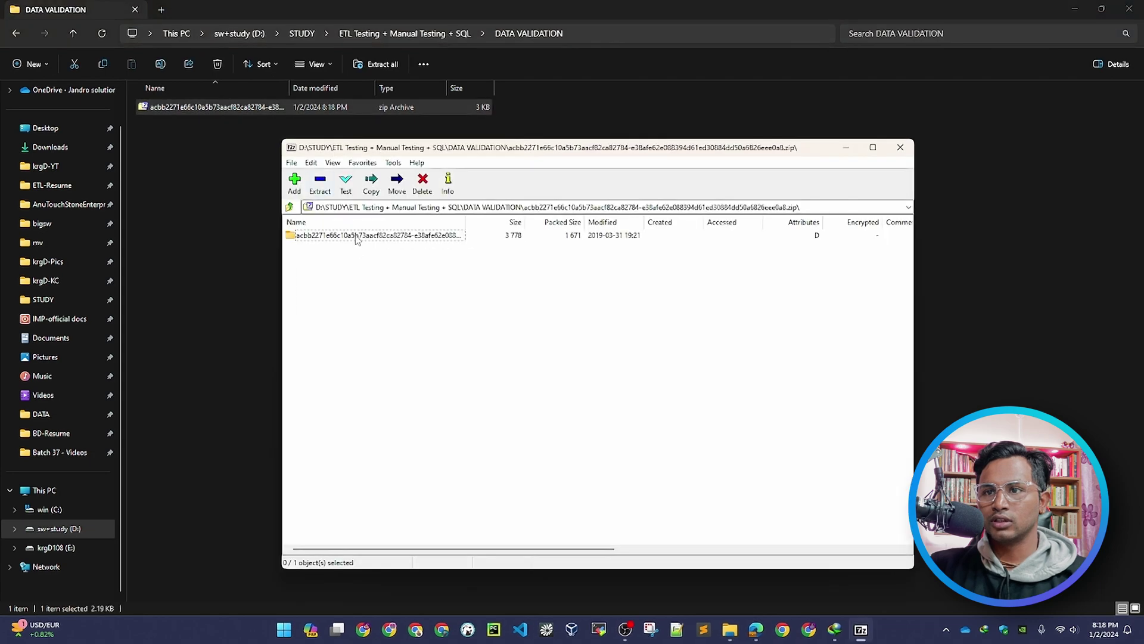
double_click(359, 236)
right_click(334, 239)
left_click(369, 352)
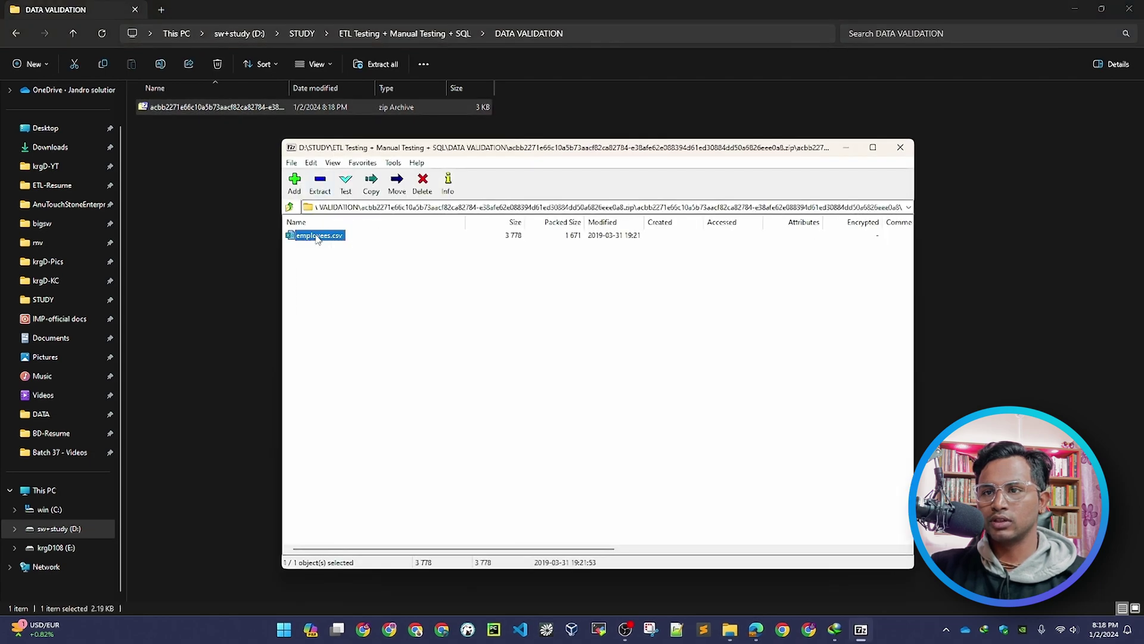
left_click(620, 376)
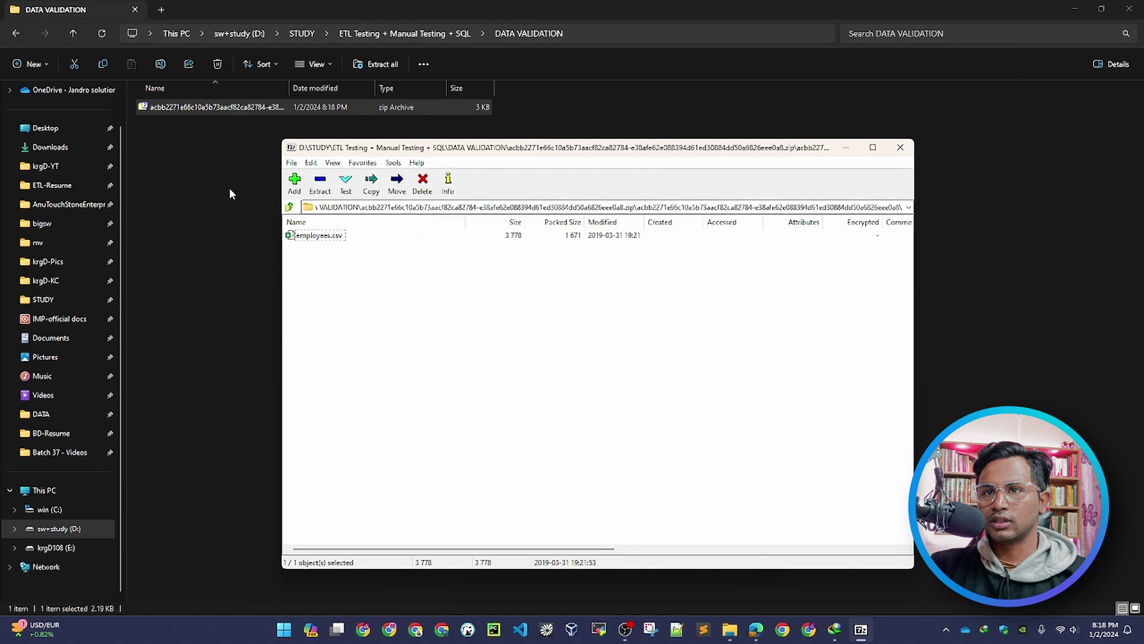
Close the archive window and delete the zip file from the DATA VALIDATION folder.
left_click(900, 148)
key("Delete")
key("Return")
Open employees.csv in Excel, look over its columns and rows, and close the workbook.
double_click(211, 107)
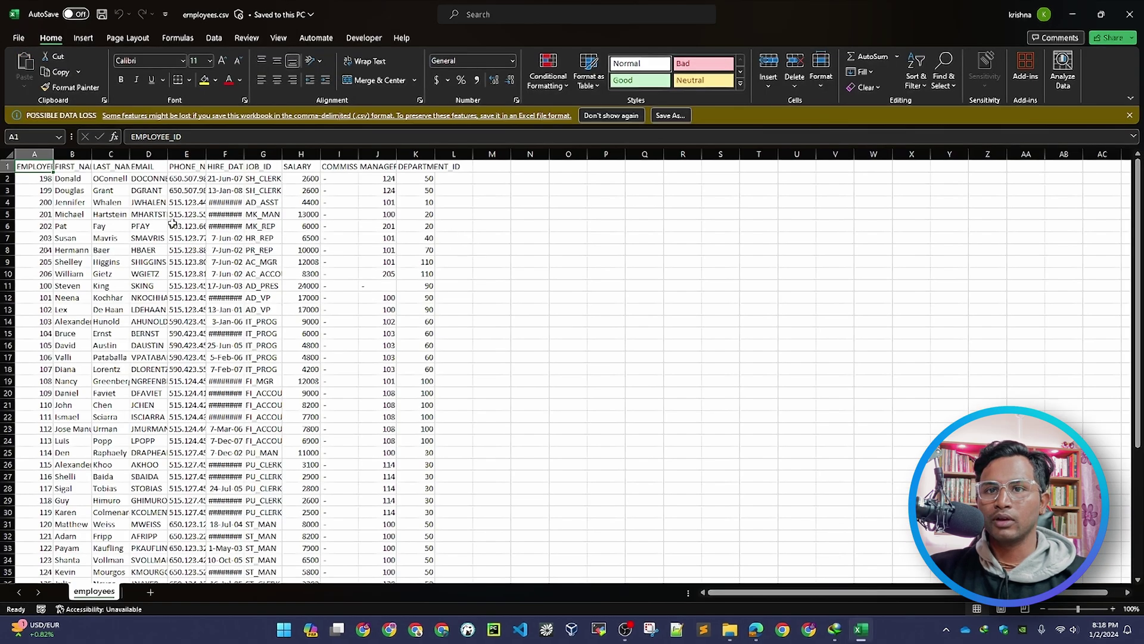
scroll(173, 222, "down", 2)
scroll(28, 176, "up", 2)
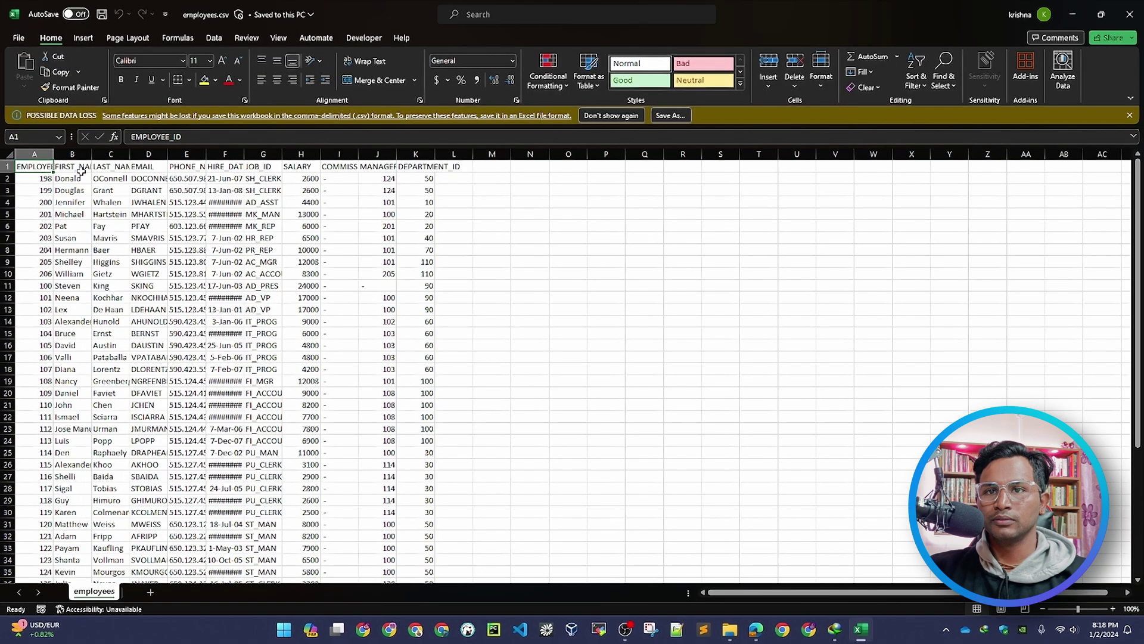
left_click(1123, 20)
left_click(281, 208)
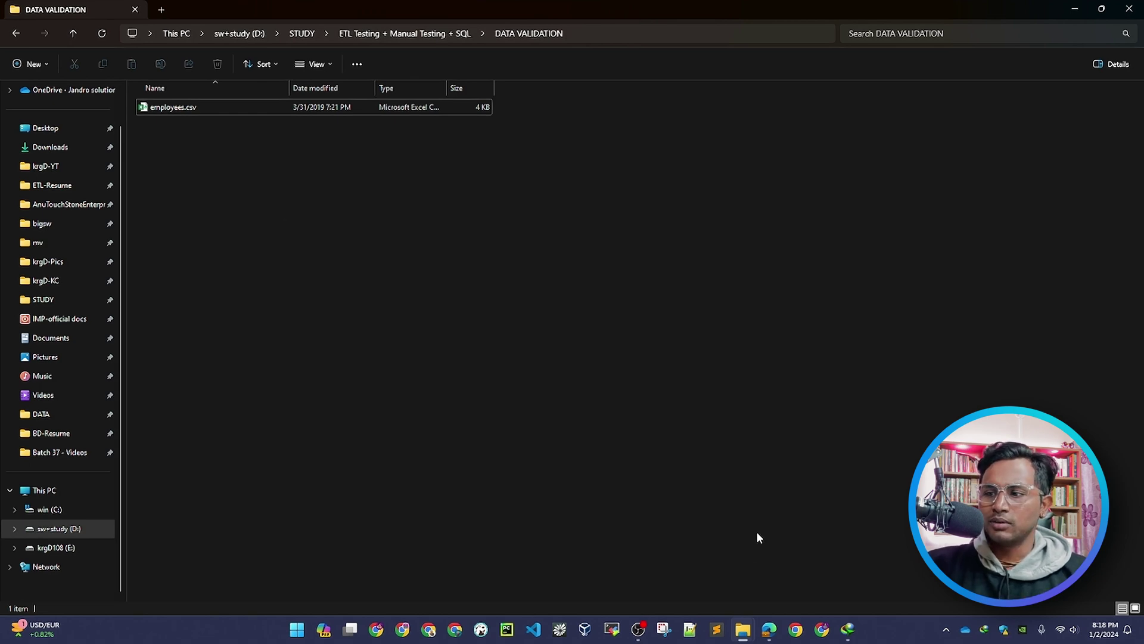
Switch back to Edge to view the employees.csv gist page and its address, and minimize the browser.
left_click(769, 630)
left_click(387, 37)
left_click(917, 54)
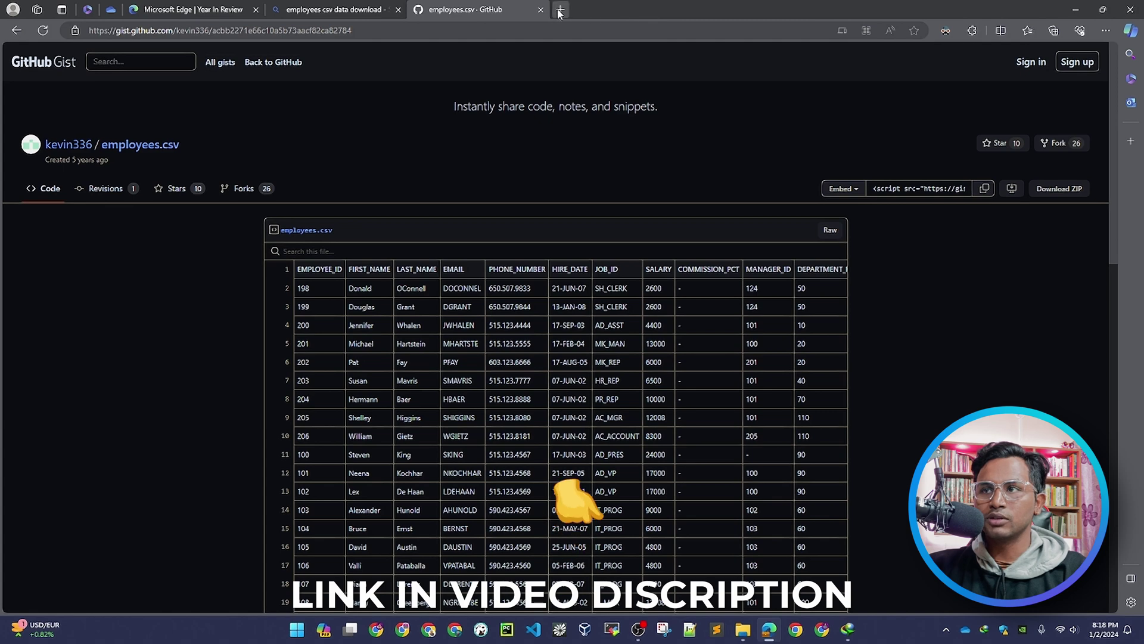
left_click(1075, 10)
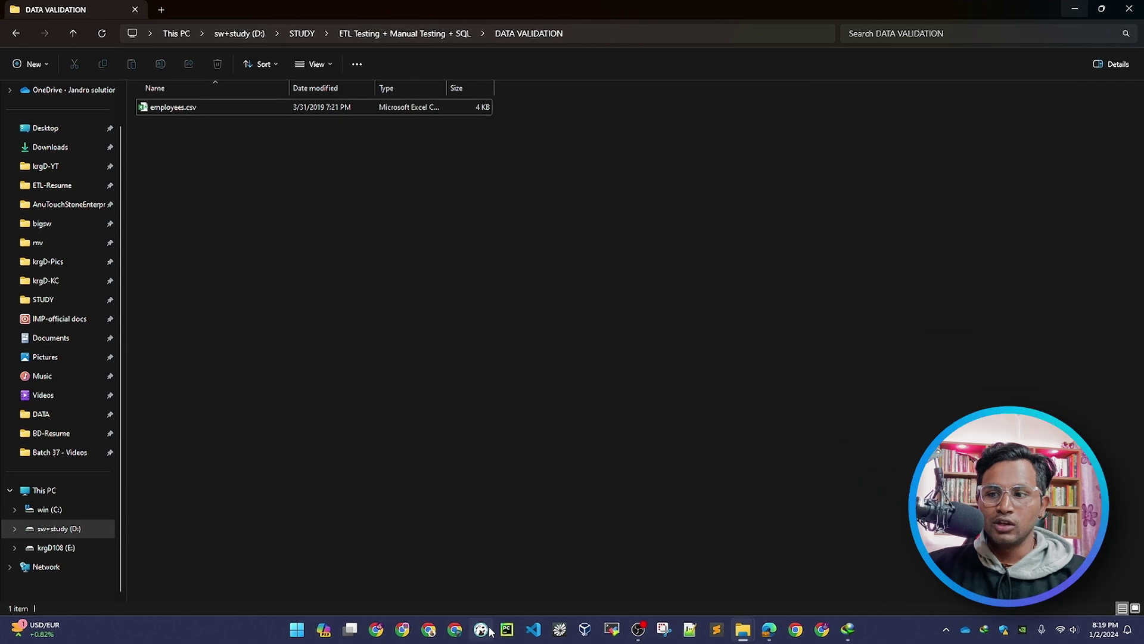
Switch to DBeaver, expand the schemas of the oracle connection, and select the SCOTT schema.
left_click(481, 628)
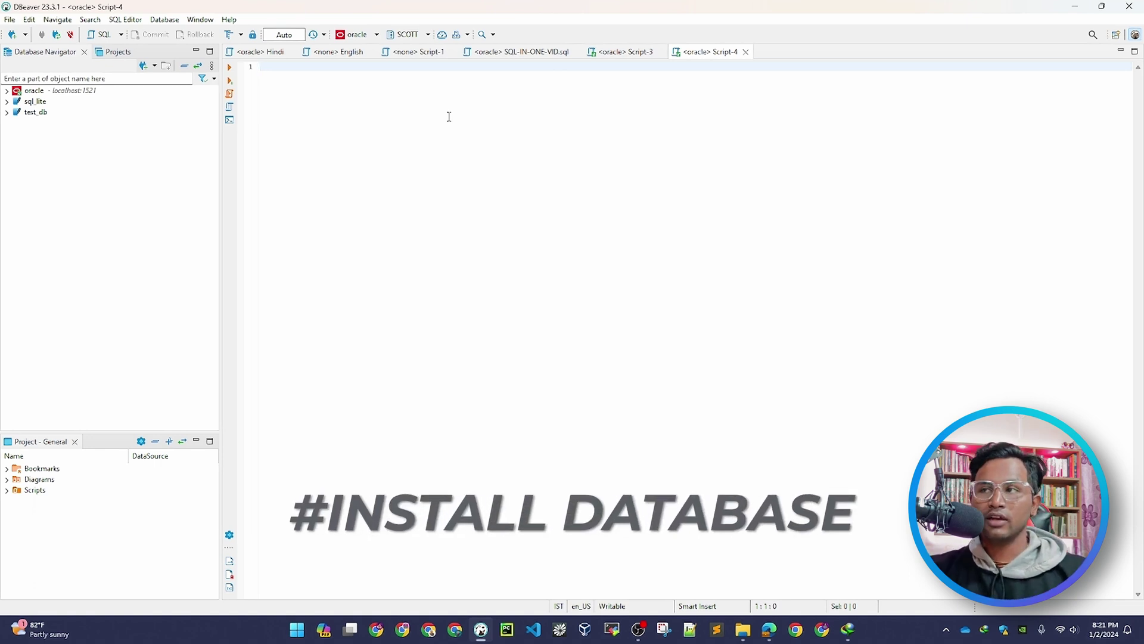
left_click(7, 90)
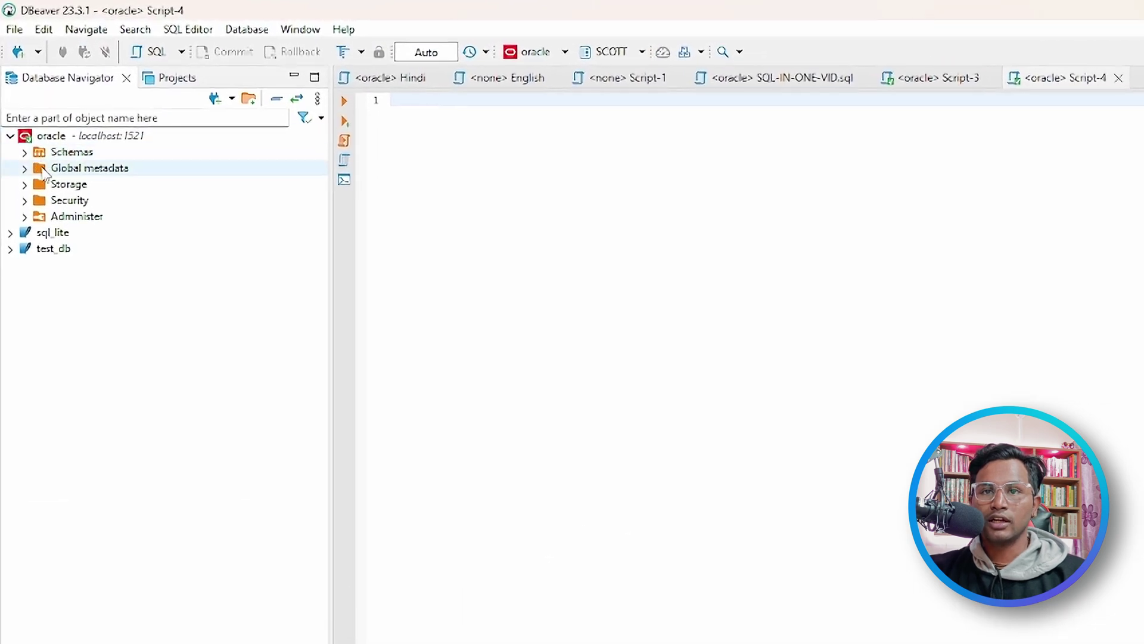
left_click(24, 152)
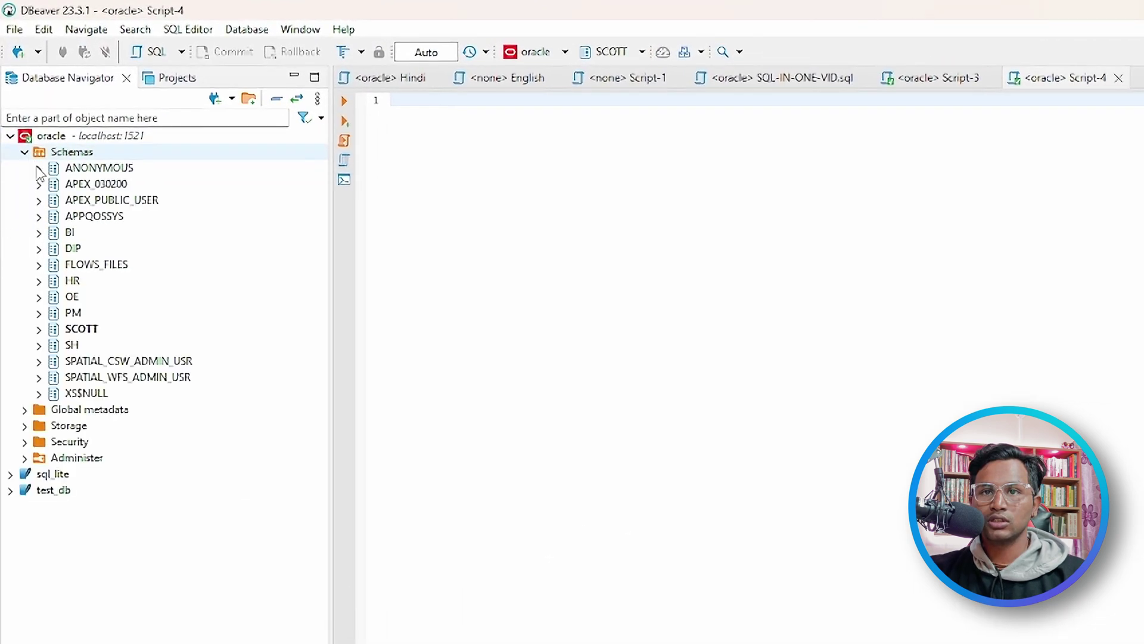
left_click(87, 330)
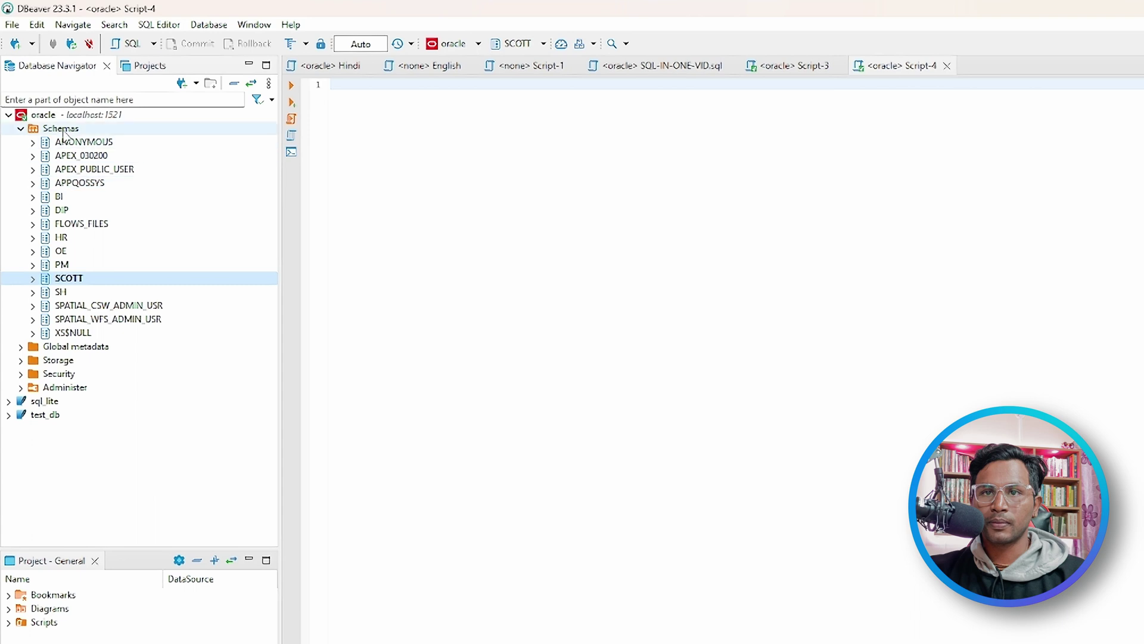
right_click(63, 130)
left_click(393, 289)
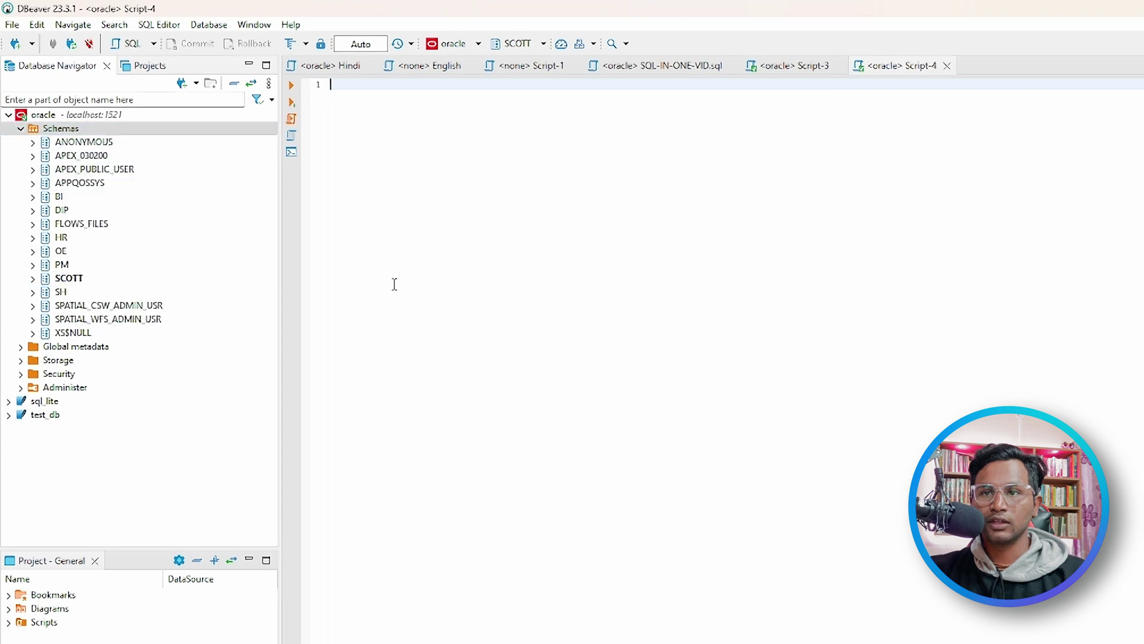
left_click(394, 288)
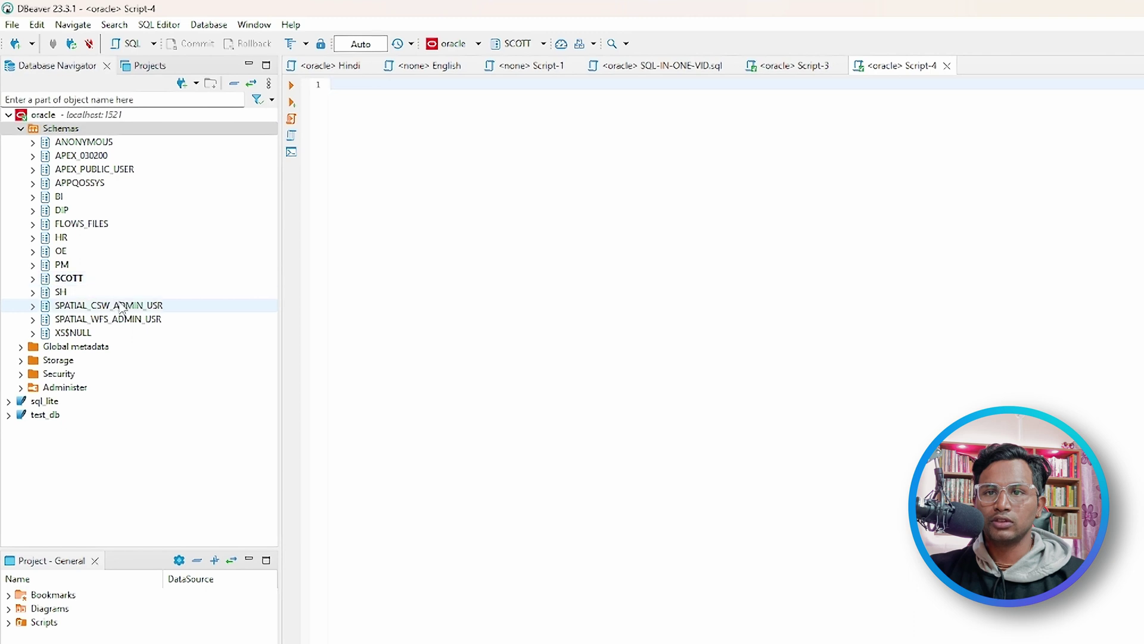
Expand the SCOTT and BI schemas, start a CSV data import on BI's Tables, and open the input file selection.
left_click(33, 278)
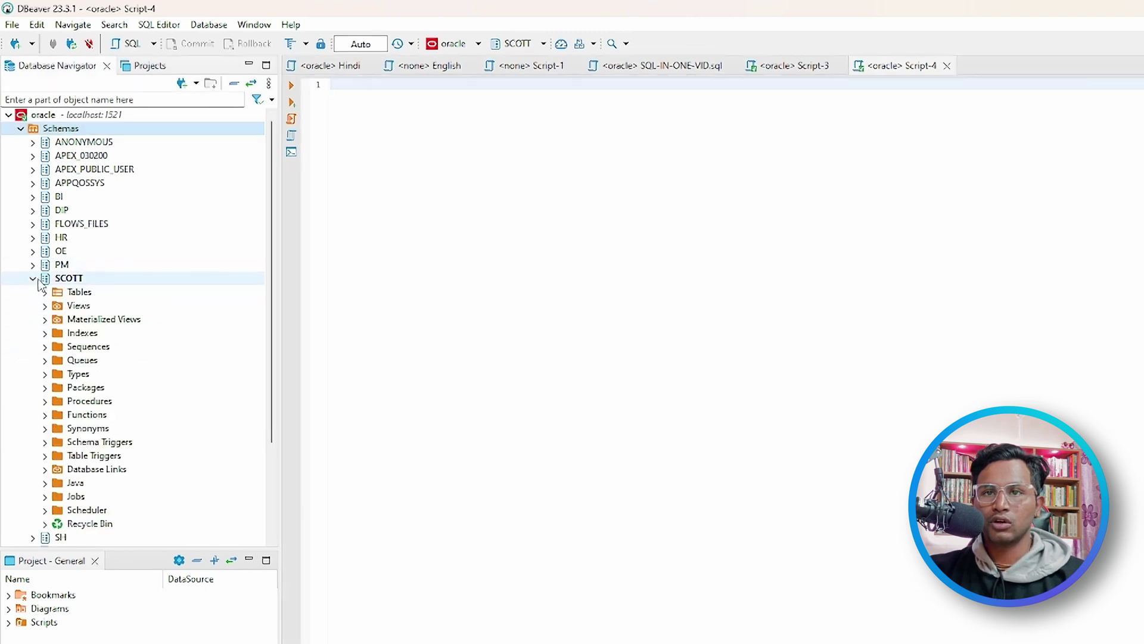
left_click(33, 197)
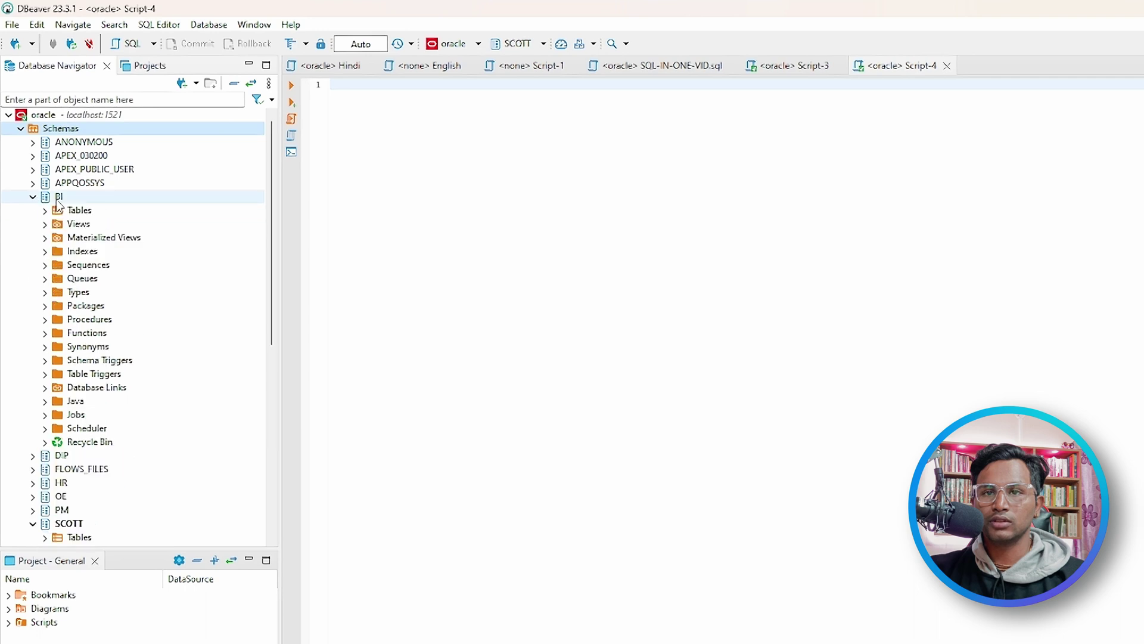
right_click(77, 212)
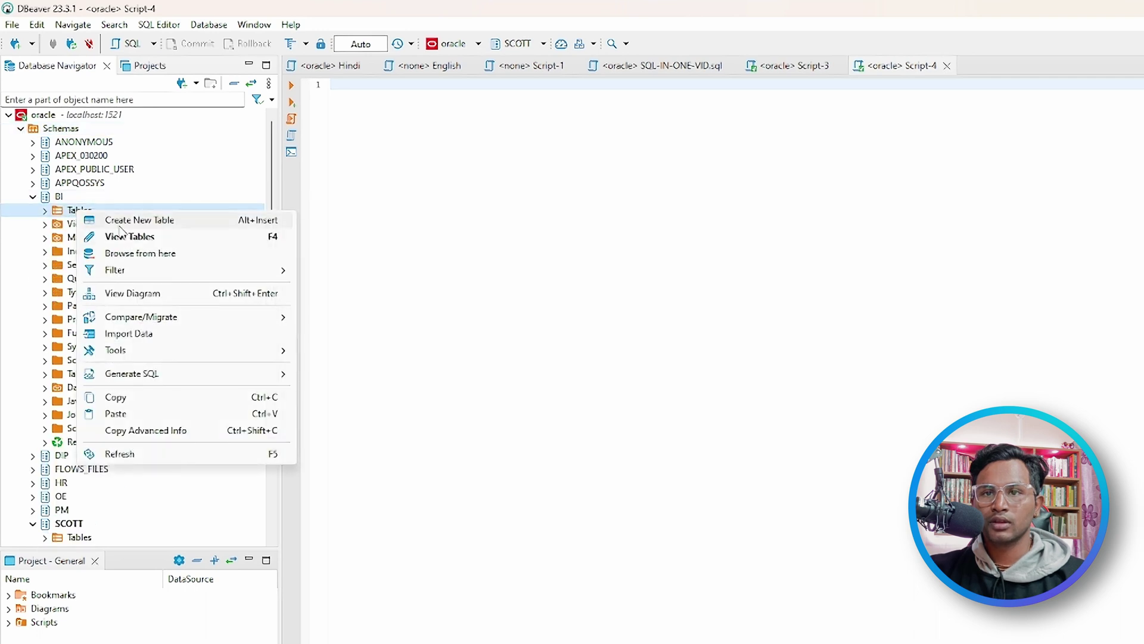
left_click(145, 335)
left_click(656, 493)
left_click(518, 177)
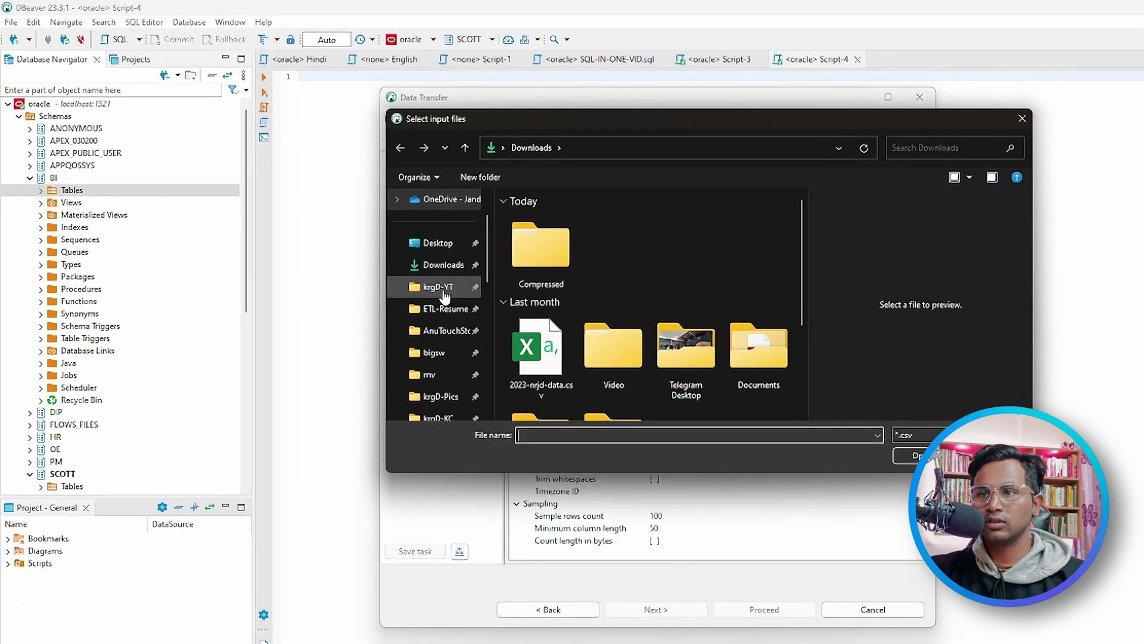
Choose employees.csv from the D:\DATA folder as the input file for the BI import.
scroll(444, 375, "down", 5)
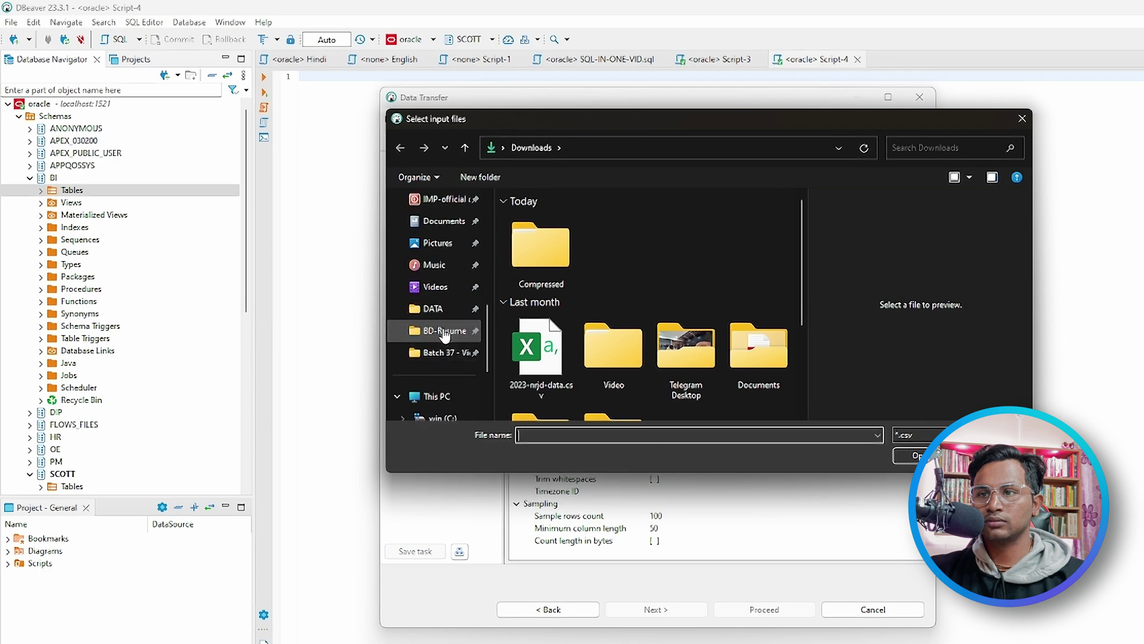
scroll(438, 310, "up", 1)
left_click(433, 374)
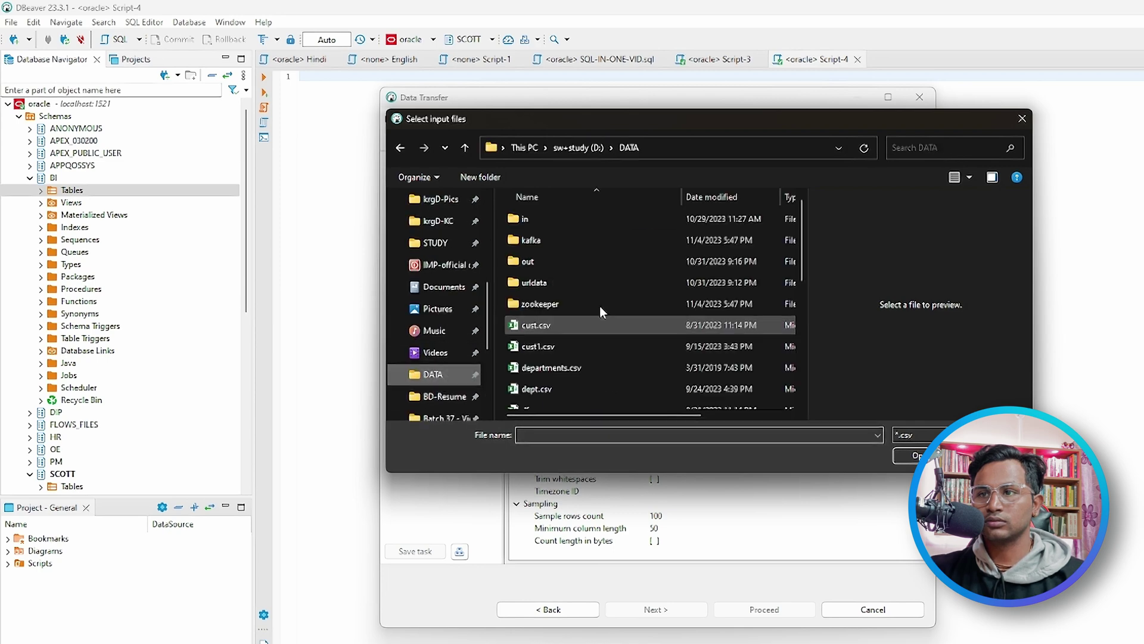
scroll(564, 352, "down", 3)
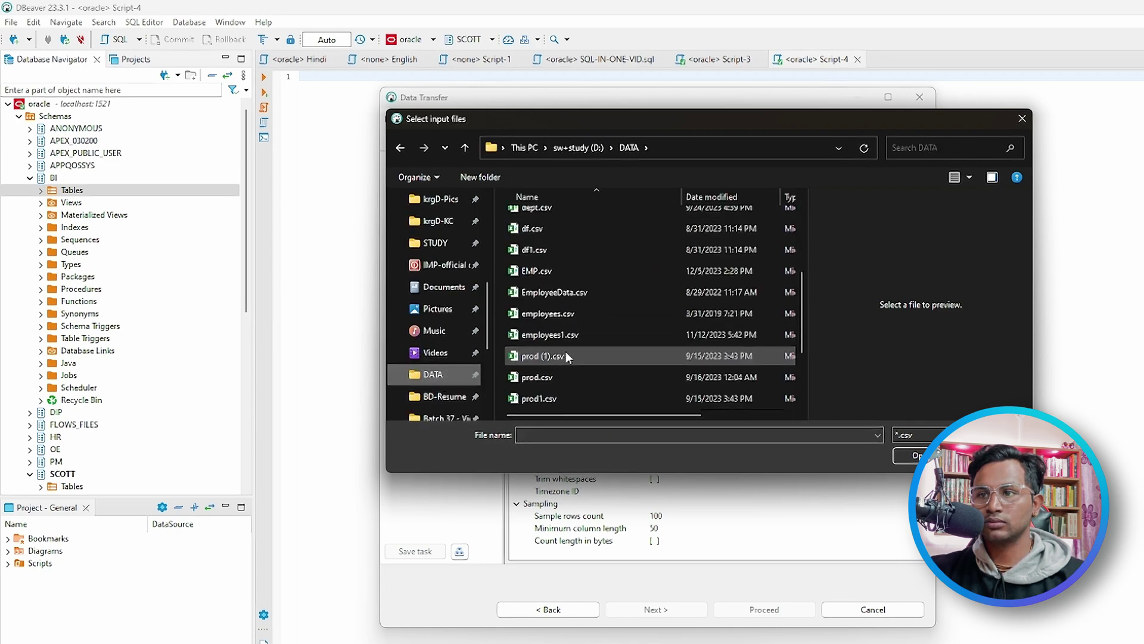
double_click(563, 314)
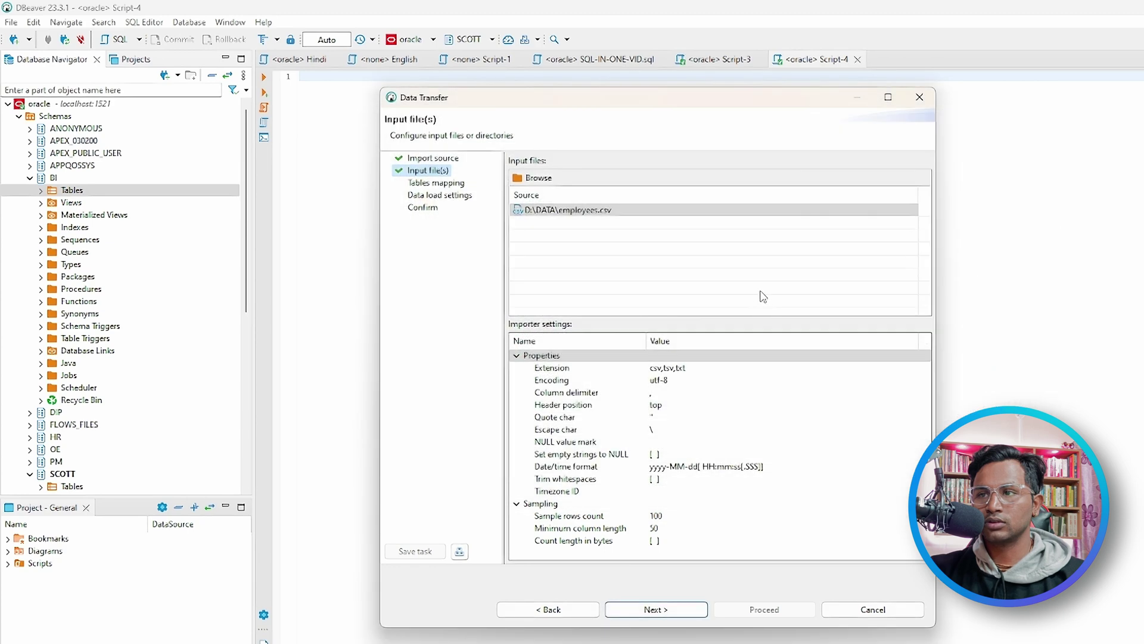
Accept the default table mapping and load settings, and run the import of employees.csv into a new EMPLOYEES table in BI.
left_click(652, 611)
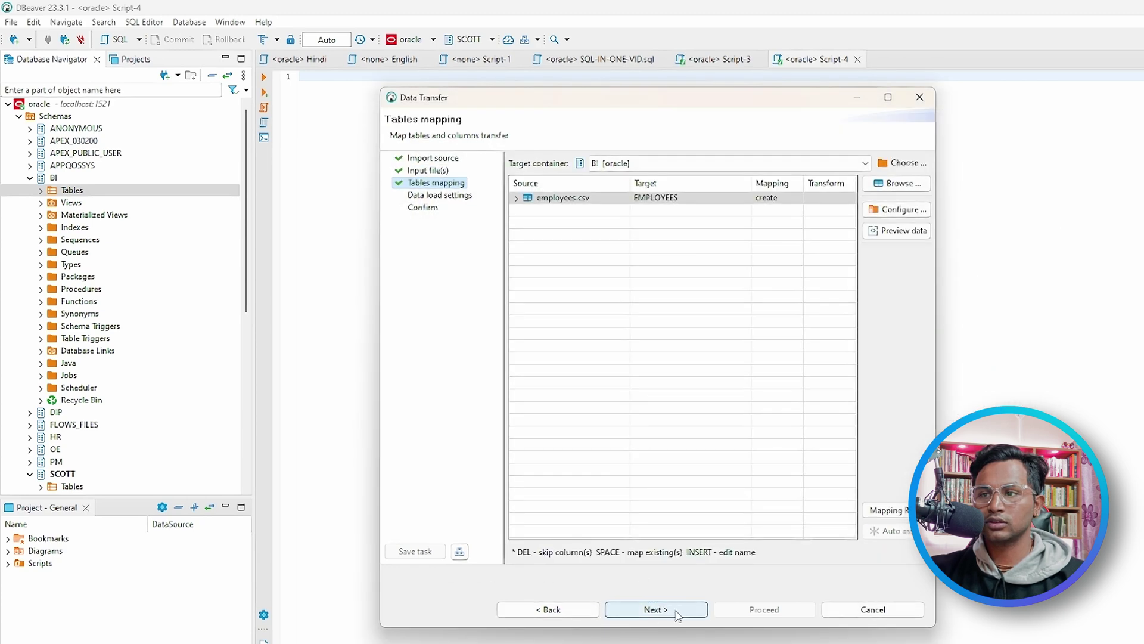
left_click(679, 614)
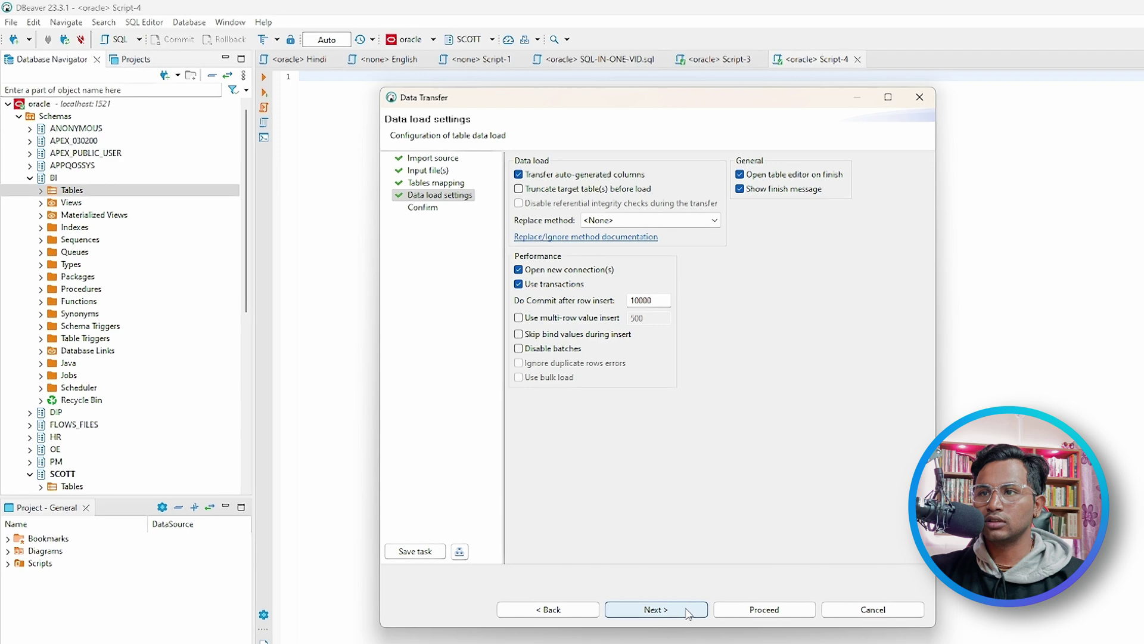
left_click(689, 614)
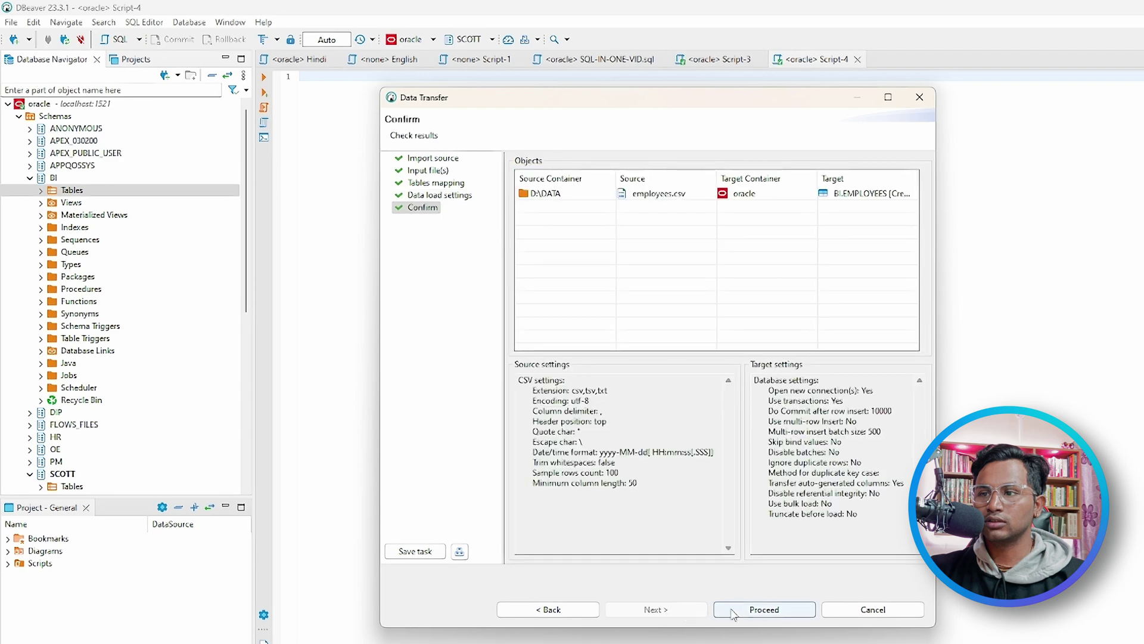
left_click(771, 616)
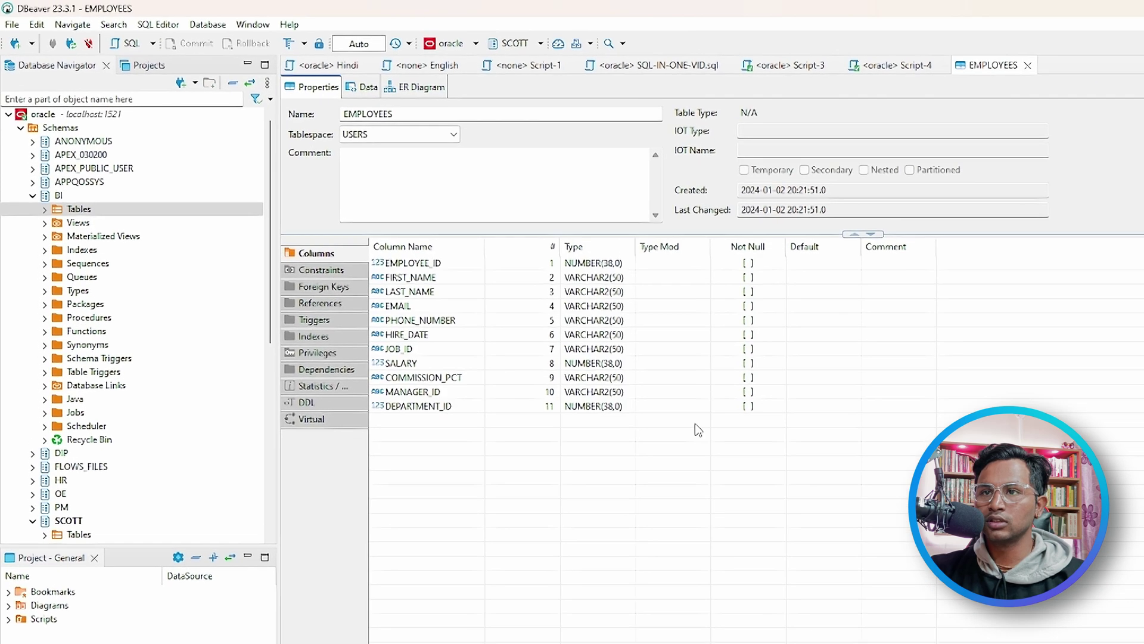
Expand the Tables folders of the BI and SCOTT schemas in the database navigator.
left_click(64, 212)
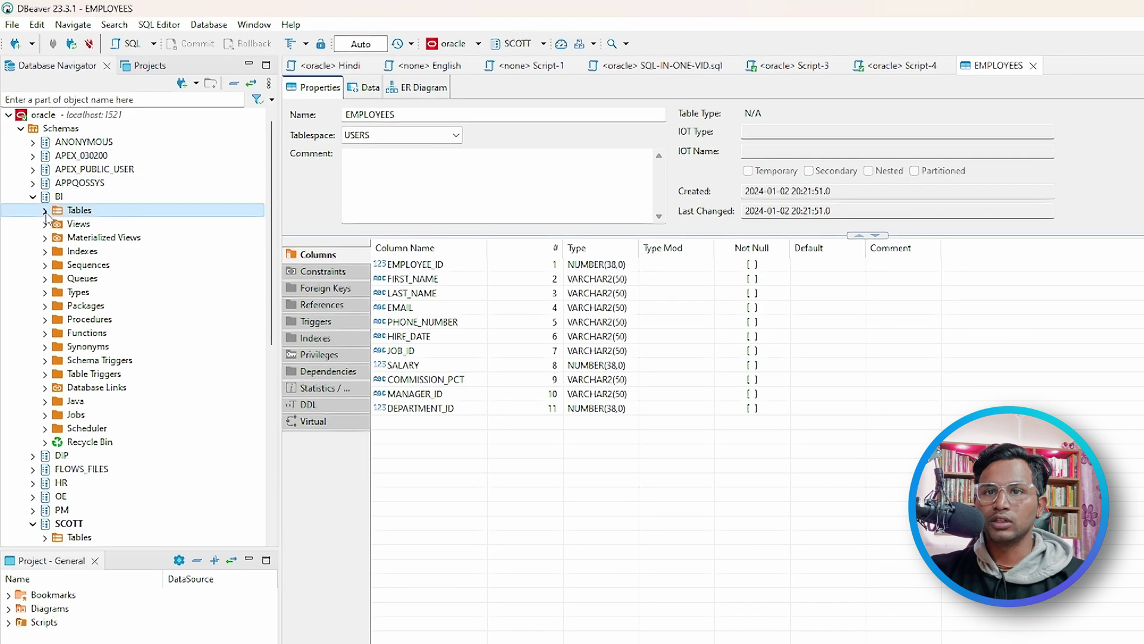
left_click(44, 211)
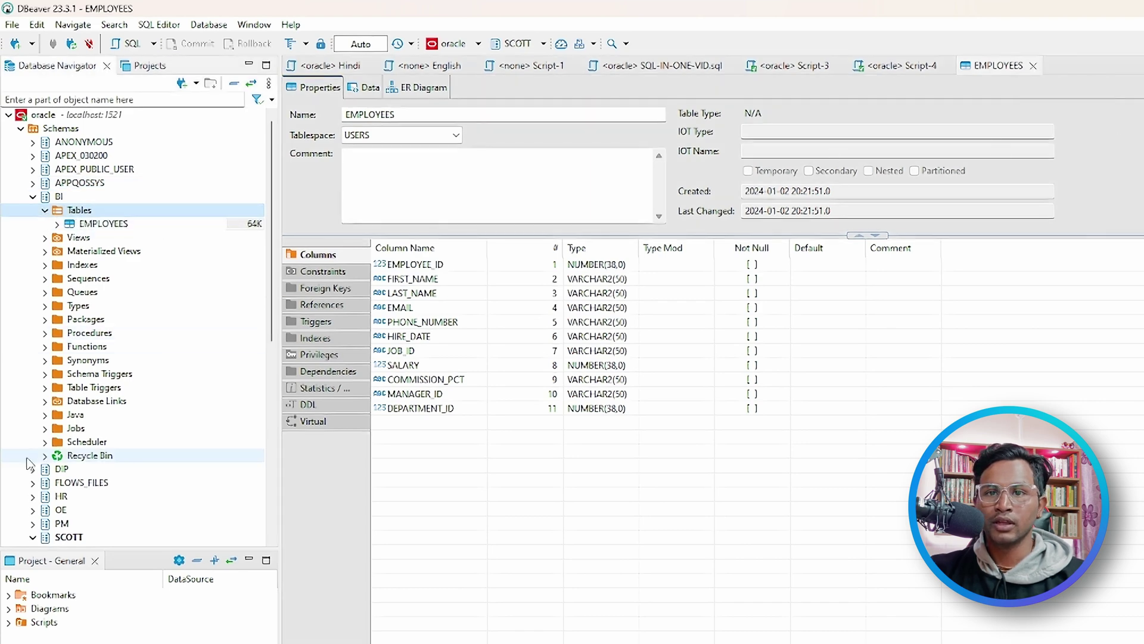
scroll(47, 358, "down", 7)
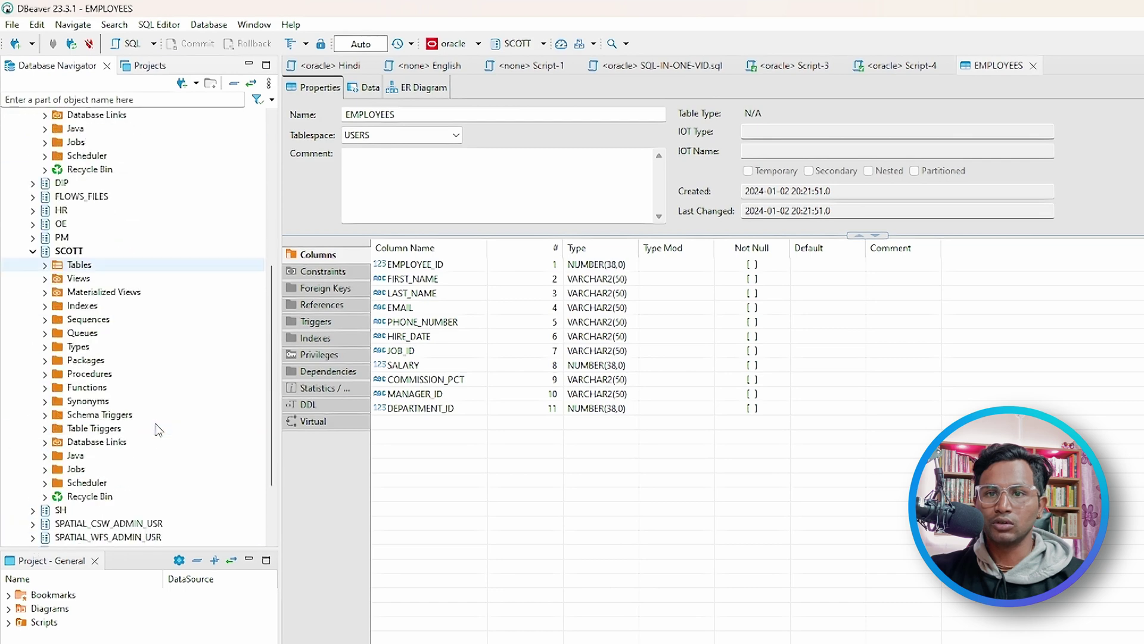
left_click(45, 264)
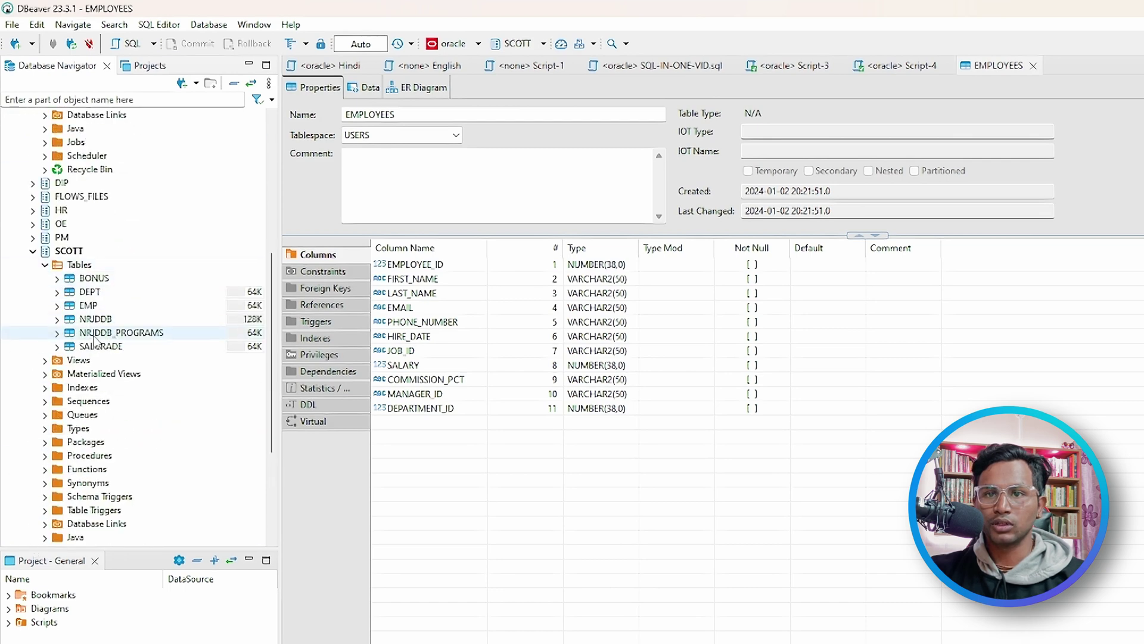
Start a CSV data import on SCOTT's Tables and choose employees.csv from D:\DATA as the input file.
right_click(118, 266)
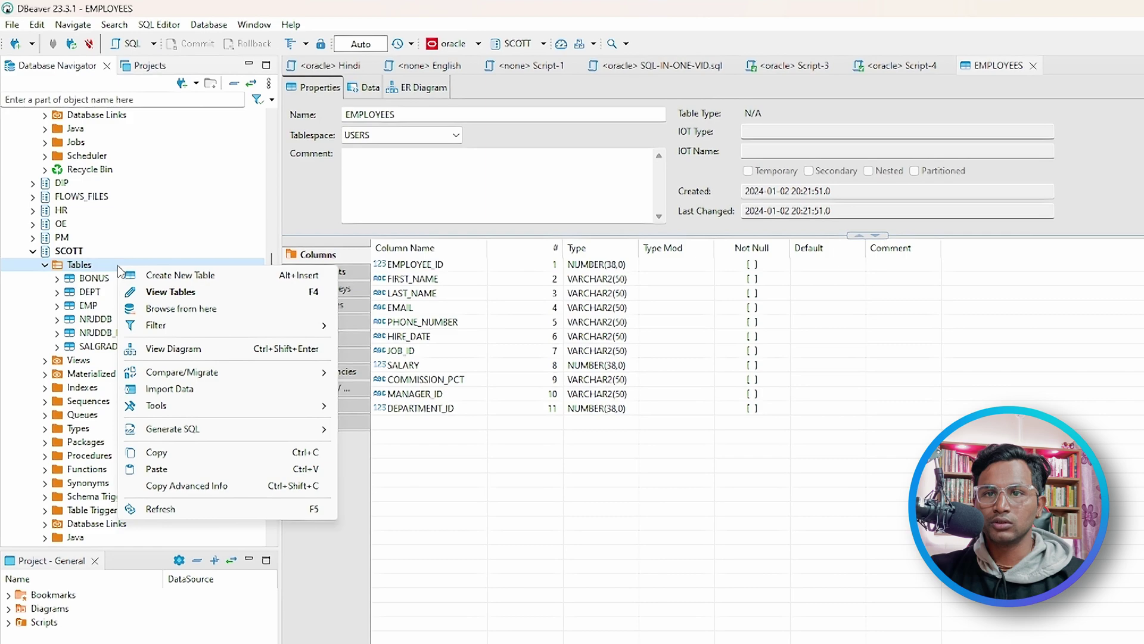
left_click(179, 389)
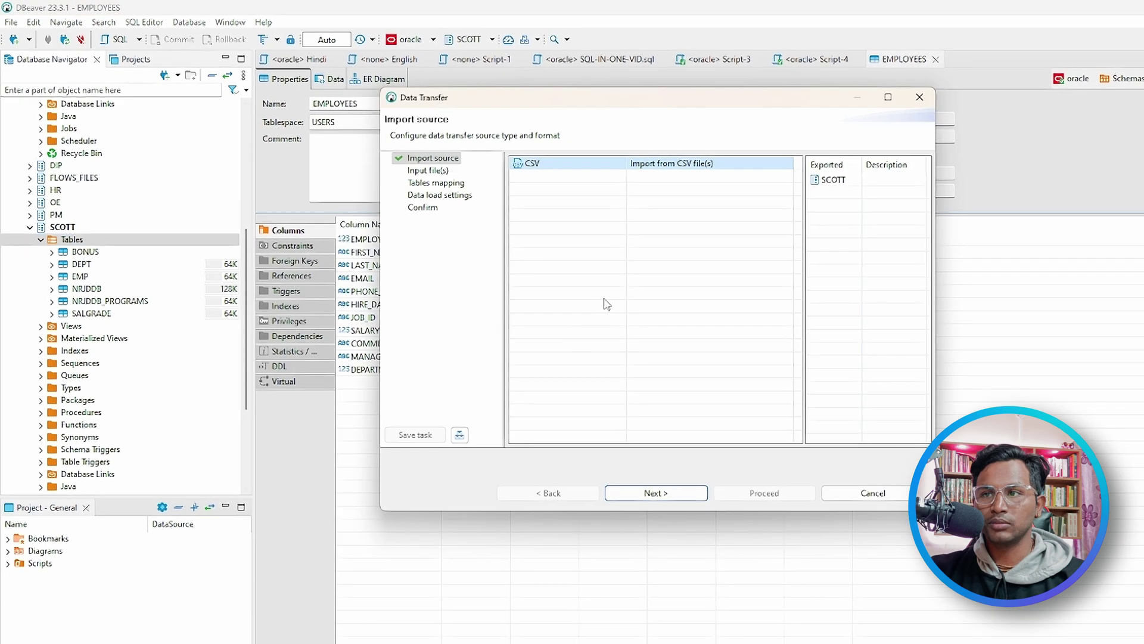
left_click(691, 489)
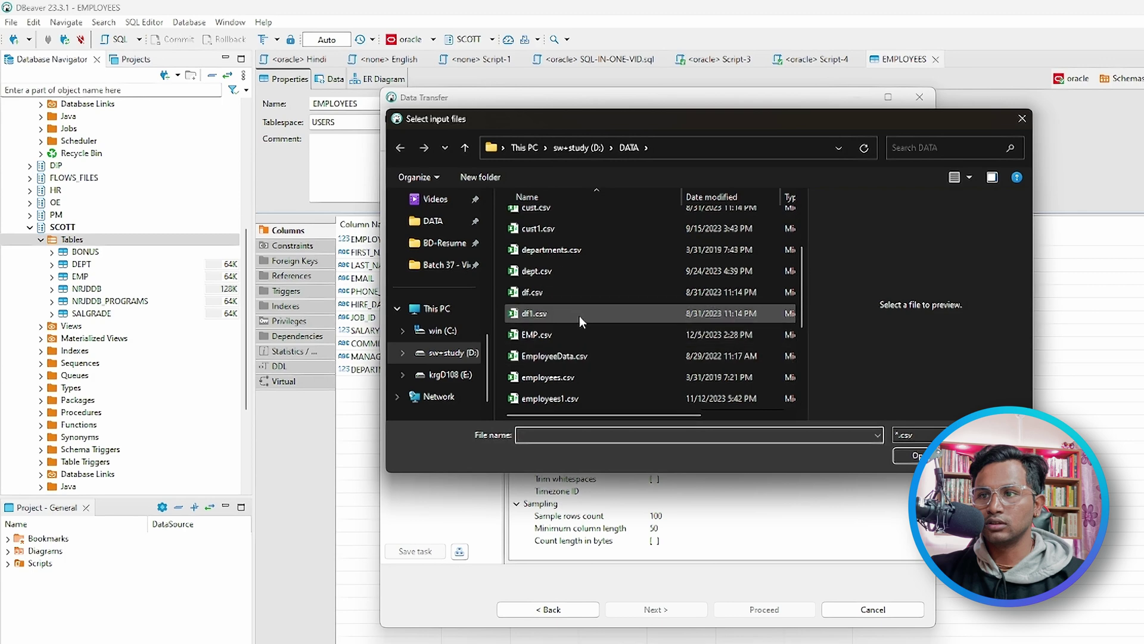
double_click(575, 380)
Keep the default mapping and load settings, and run the import into a new EMPLOYEES table in SCOTT.
left_click(686, 612)
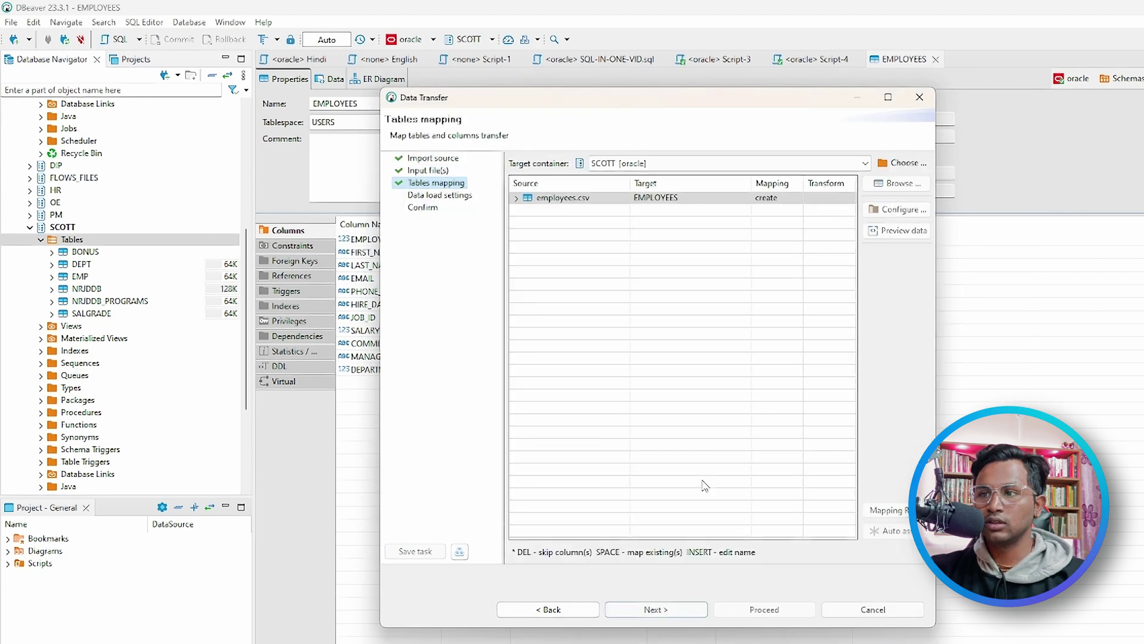
left_click(678, 609)
left_click(677, 610)
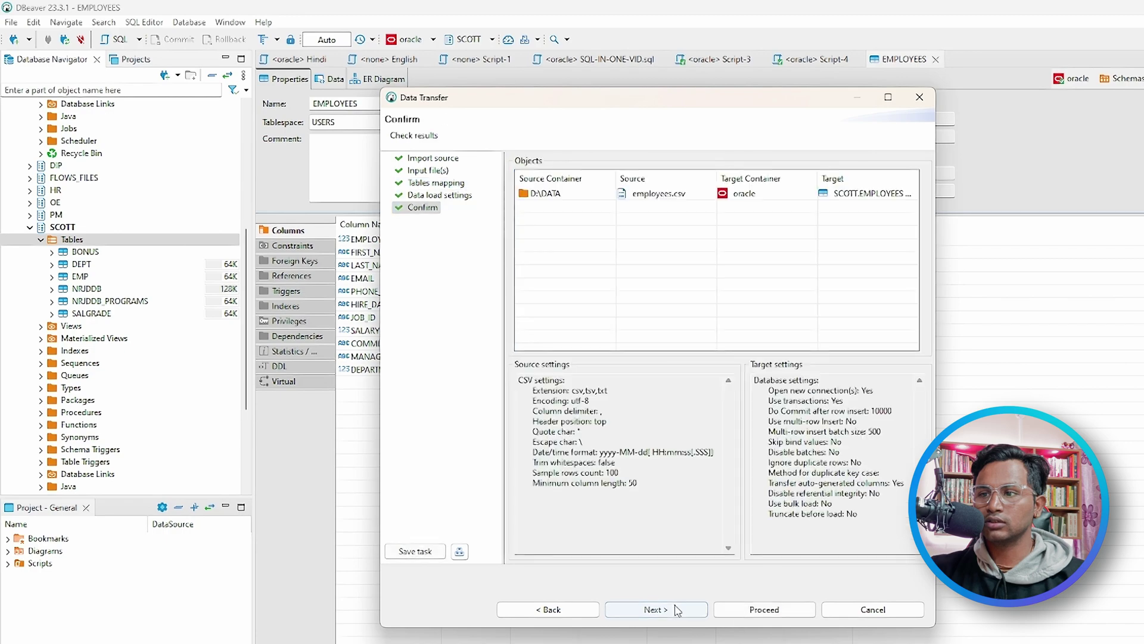
left_click(764, 610)
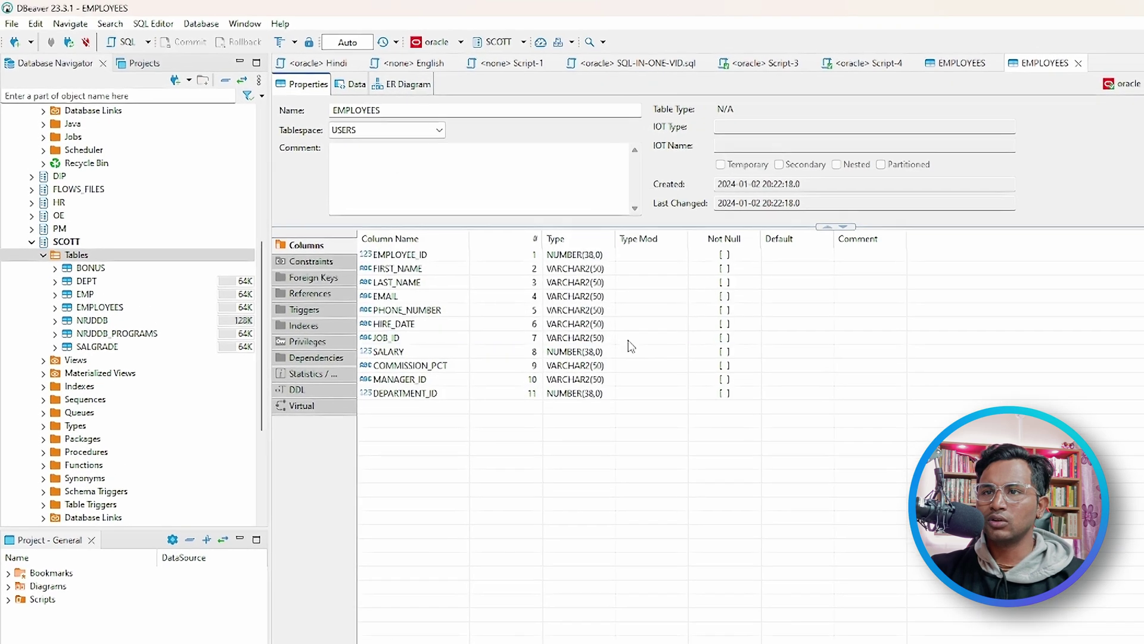
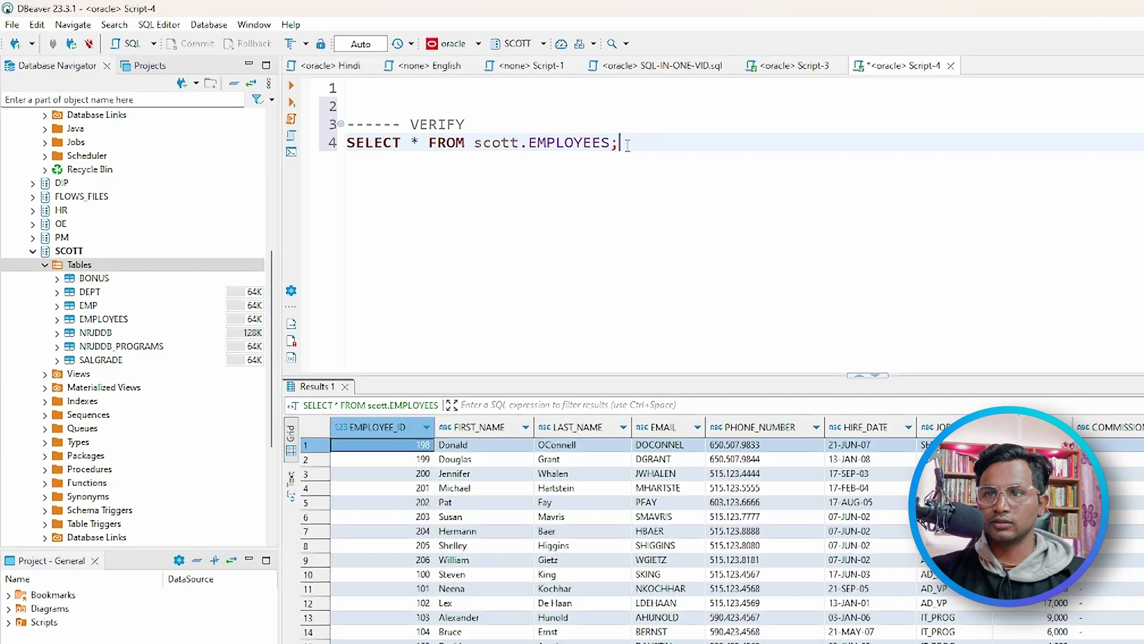
Enlarge the results area, and add and run the query SELECT * FROM bi.EMPLOYEES; below the scott.EMPLOYEES query.
left_click_drag(483, 375, 524, 273)
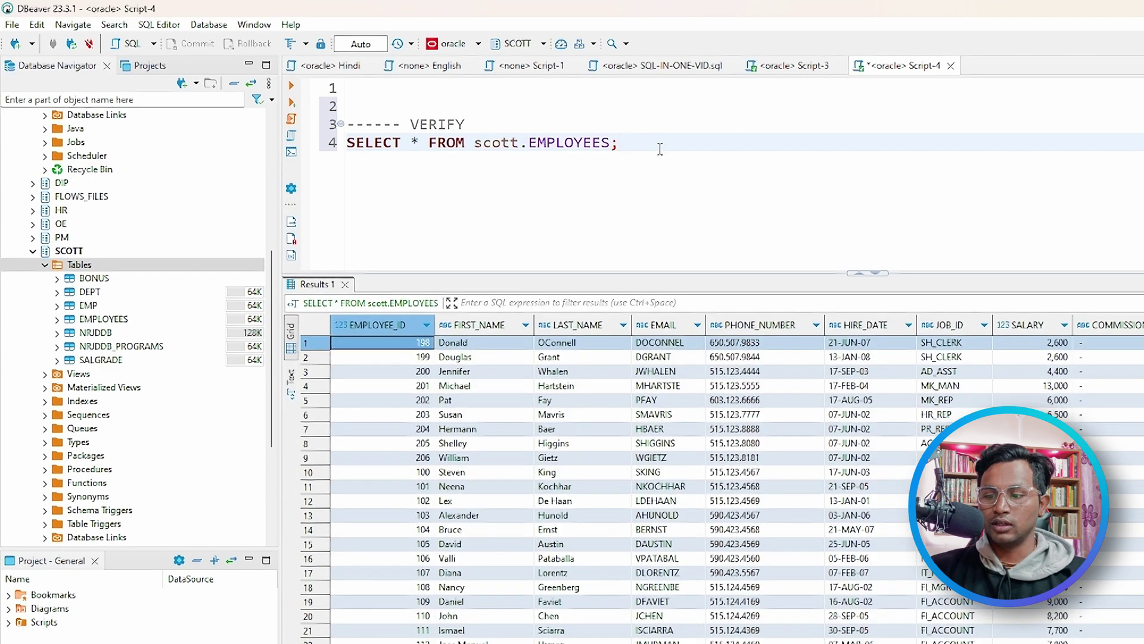
key("Return")
key("Return")
type("select")
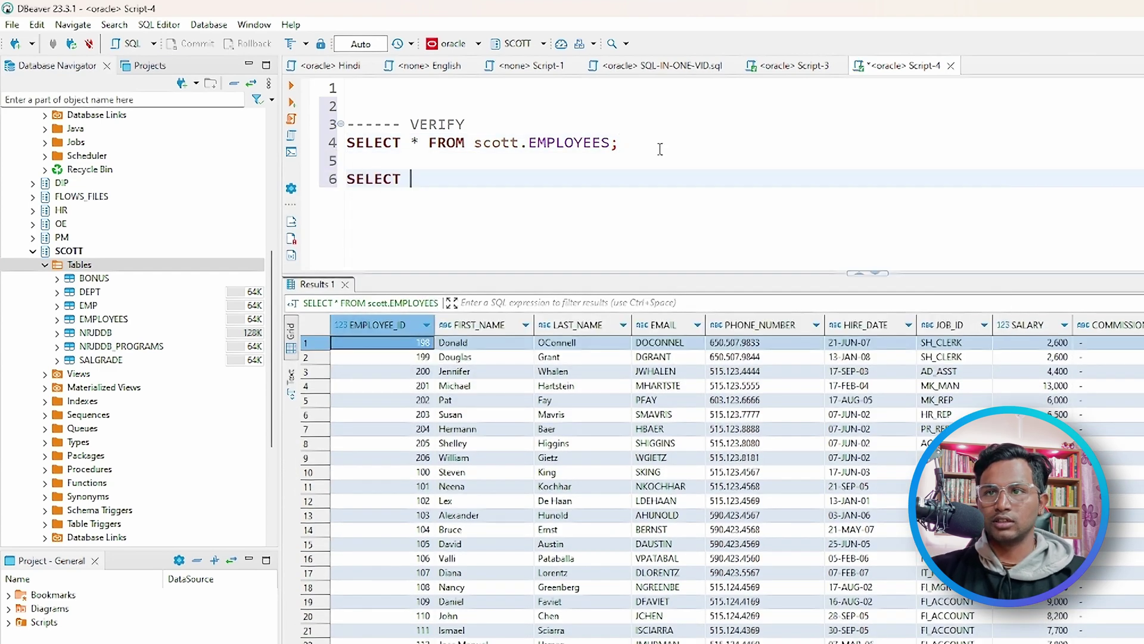
scroll(256, 240, "up", 6)
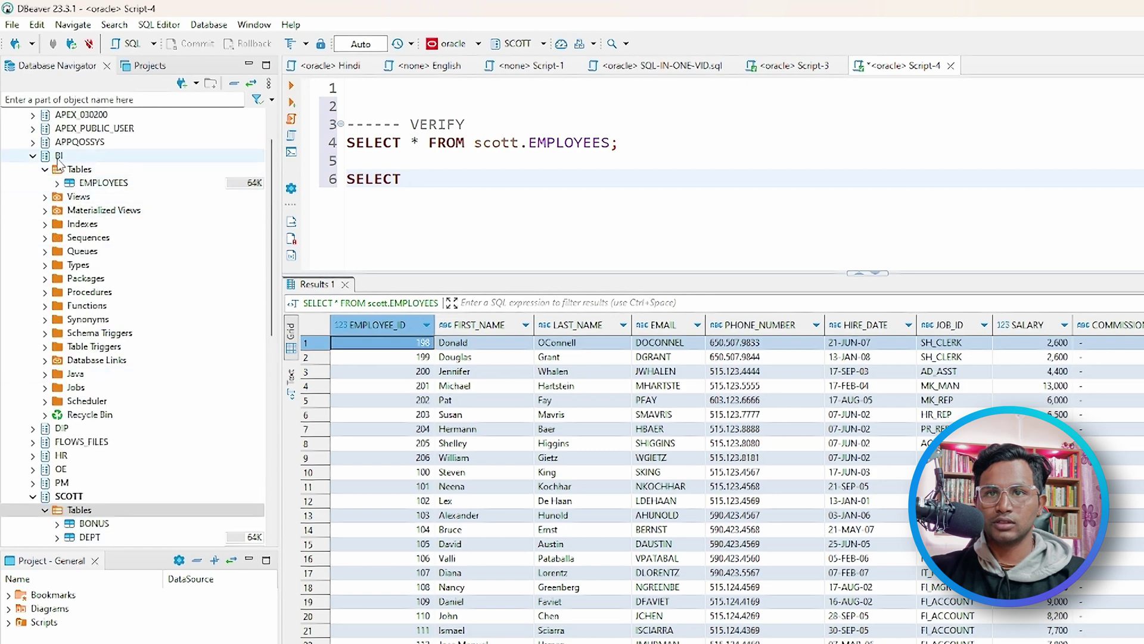
type("* fr")
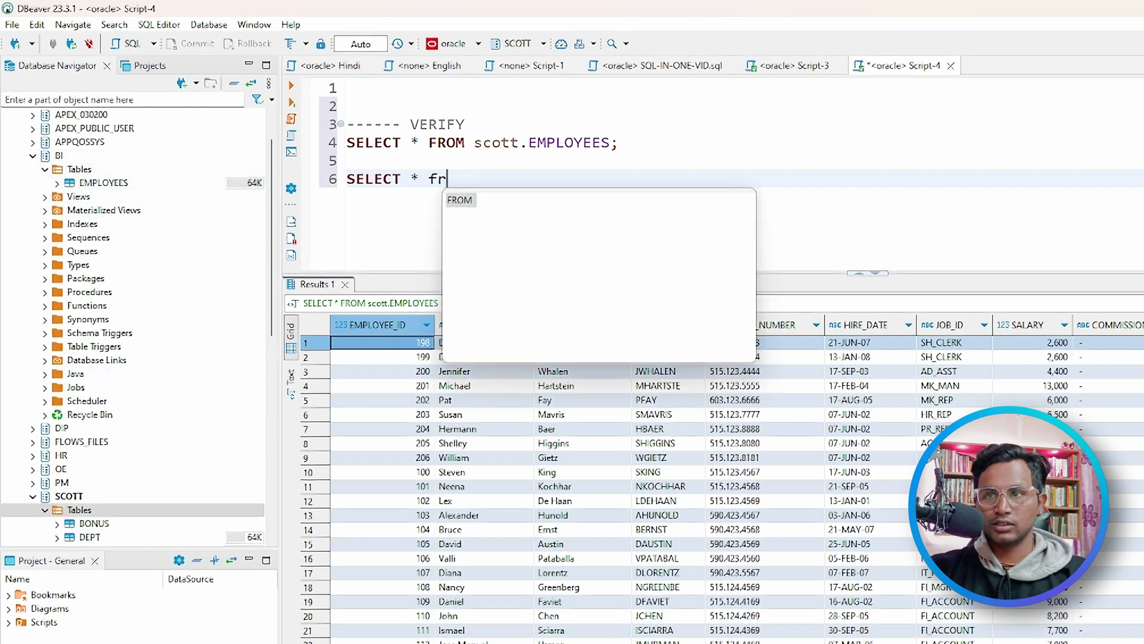
type("om bi.")
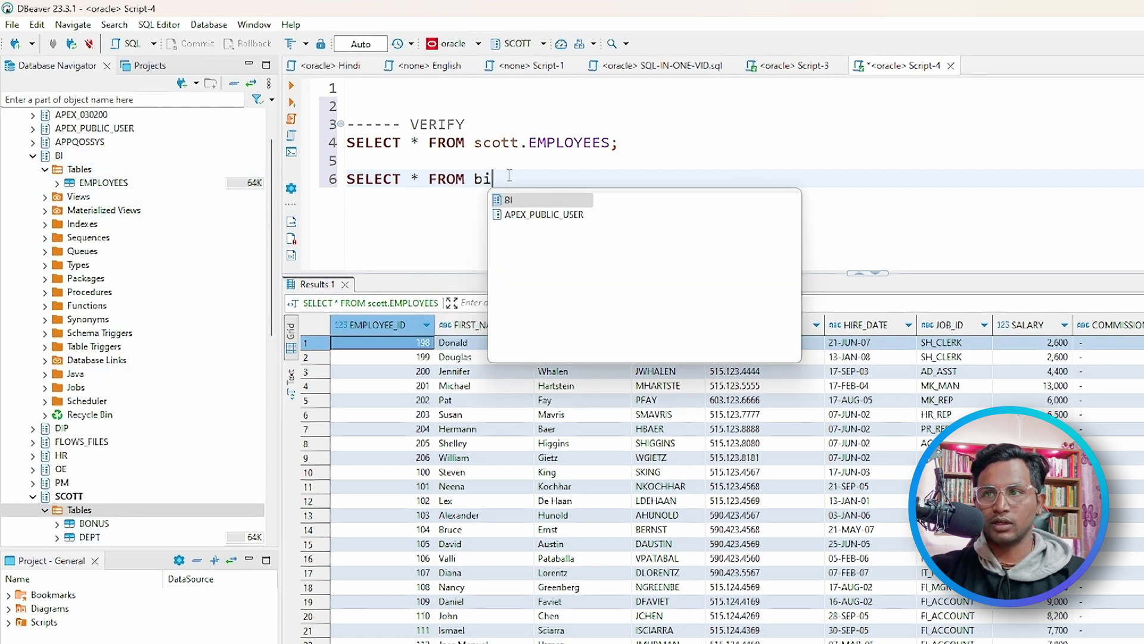
key("Return")
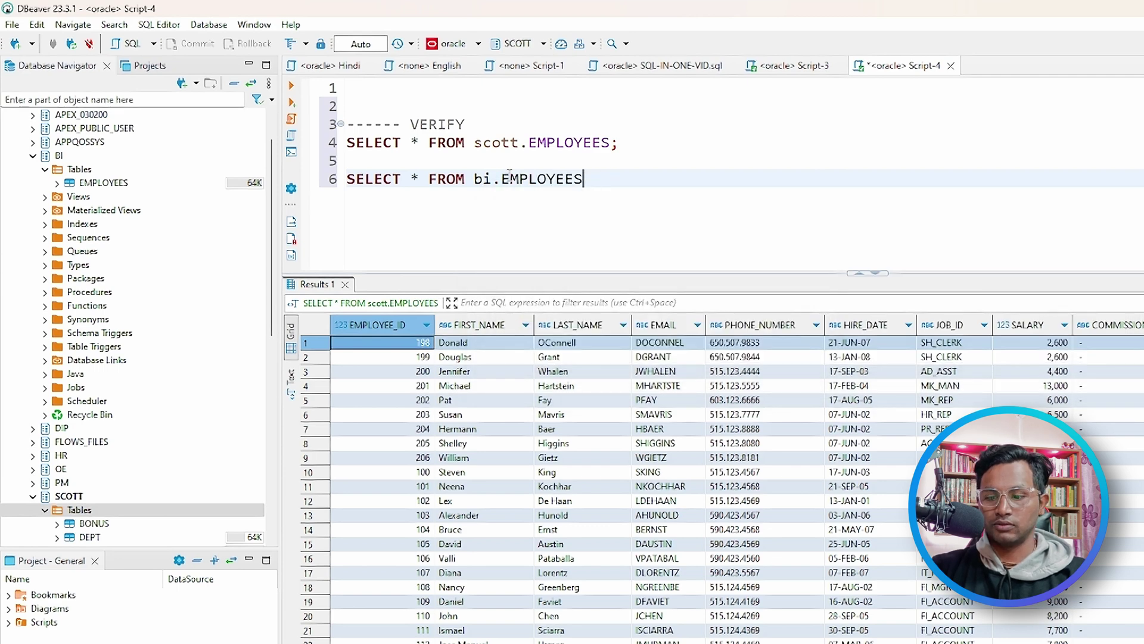
key("ctrl+Return")
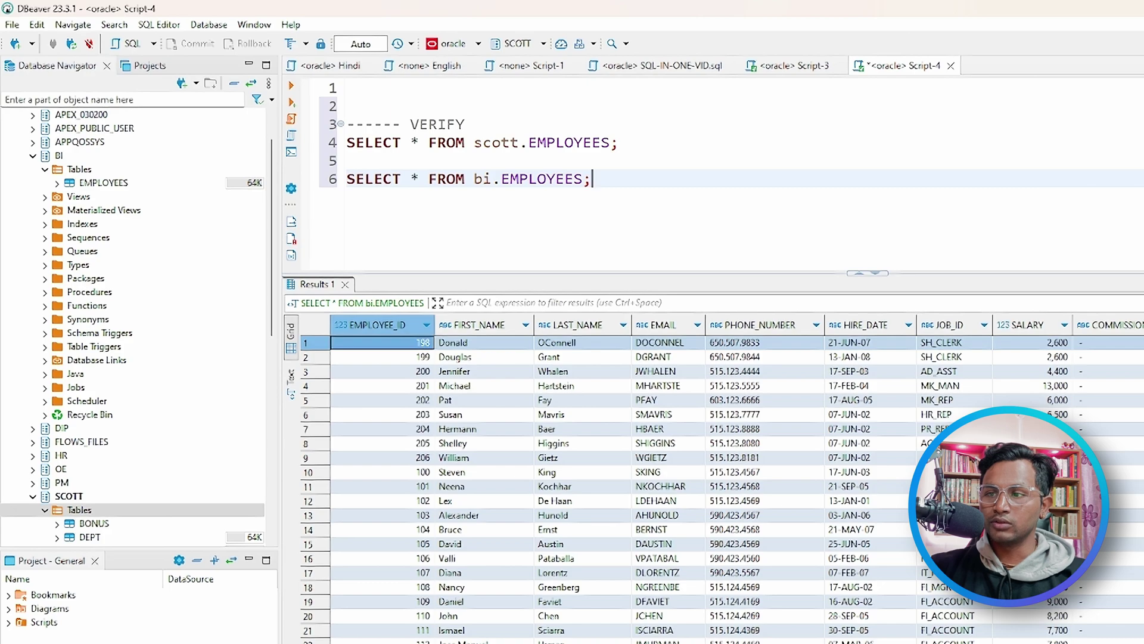
Switch to the DATA VALIDATION File Explorer window, go to the DATA folder, and open employees.csv in Excel.
mouse_move(743, 629)
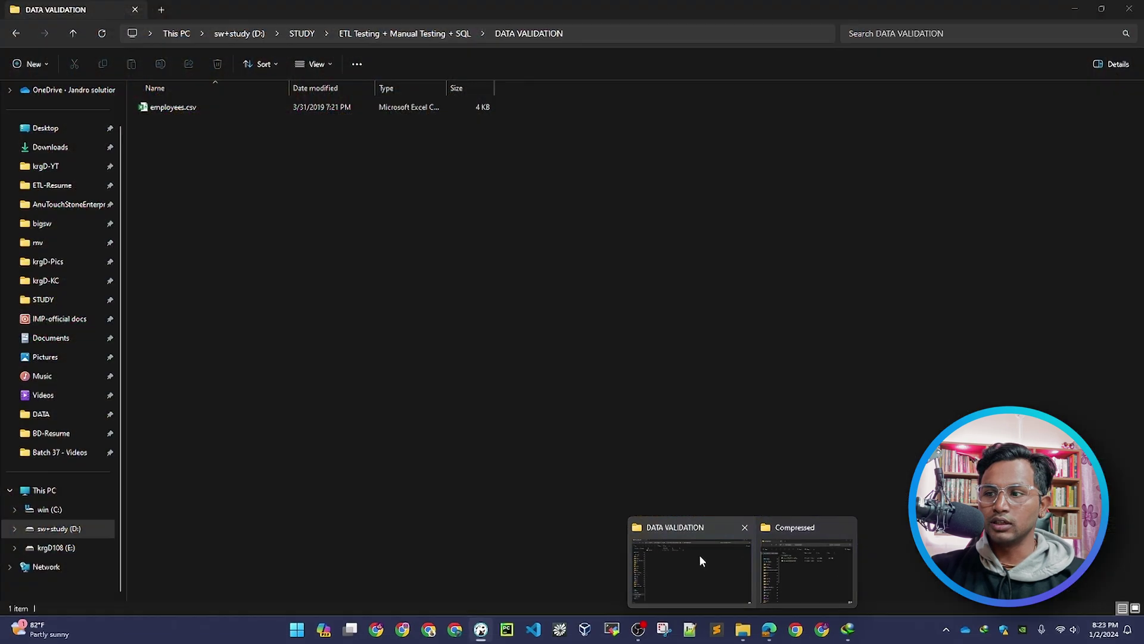
left_click(699, 554)
left_click(40, 414)
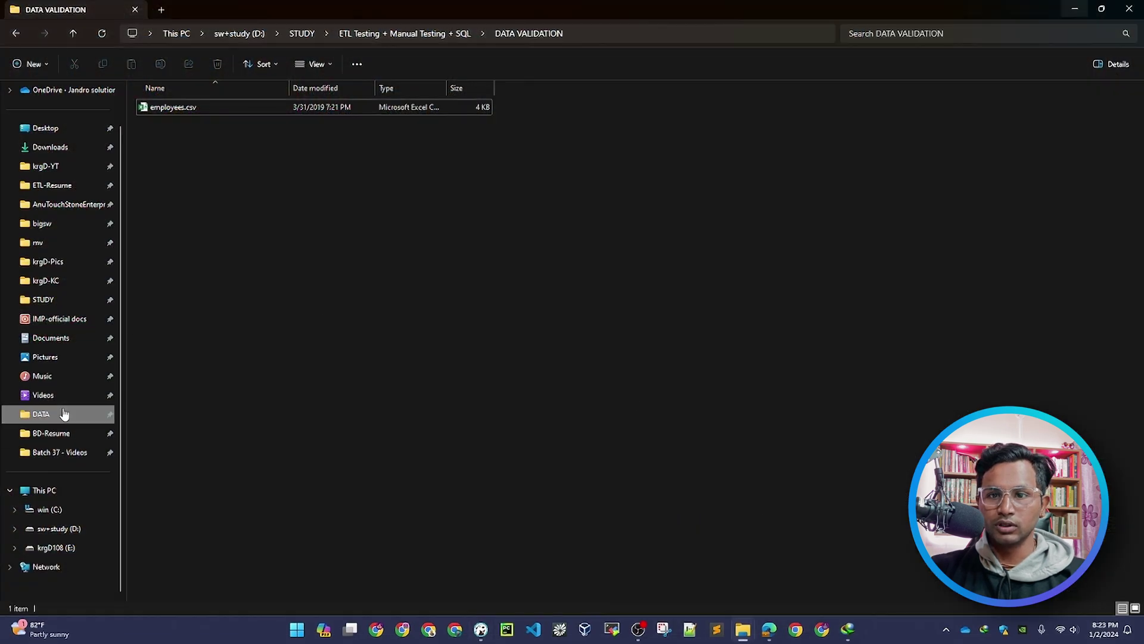
double_click(179, 200)
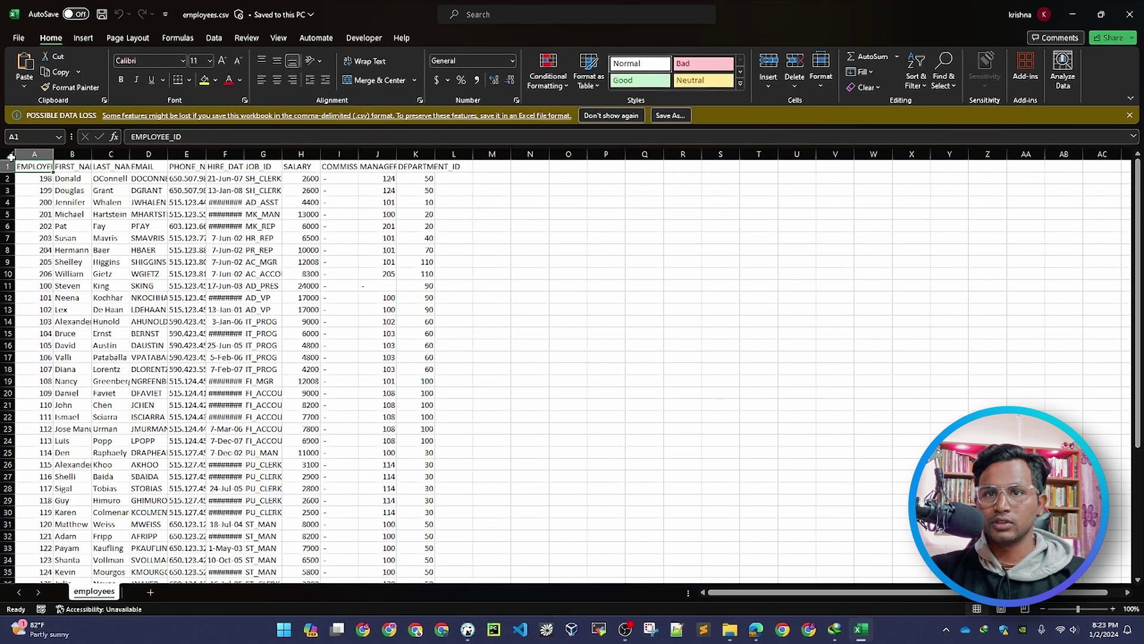
Autofit the width of all columns in the employees sheet.
left_click(10, 154)
left_click_drag(53, 155, 52, 155)
double_click(53, 155)
left_click(385, 228)
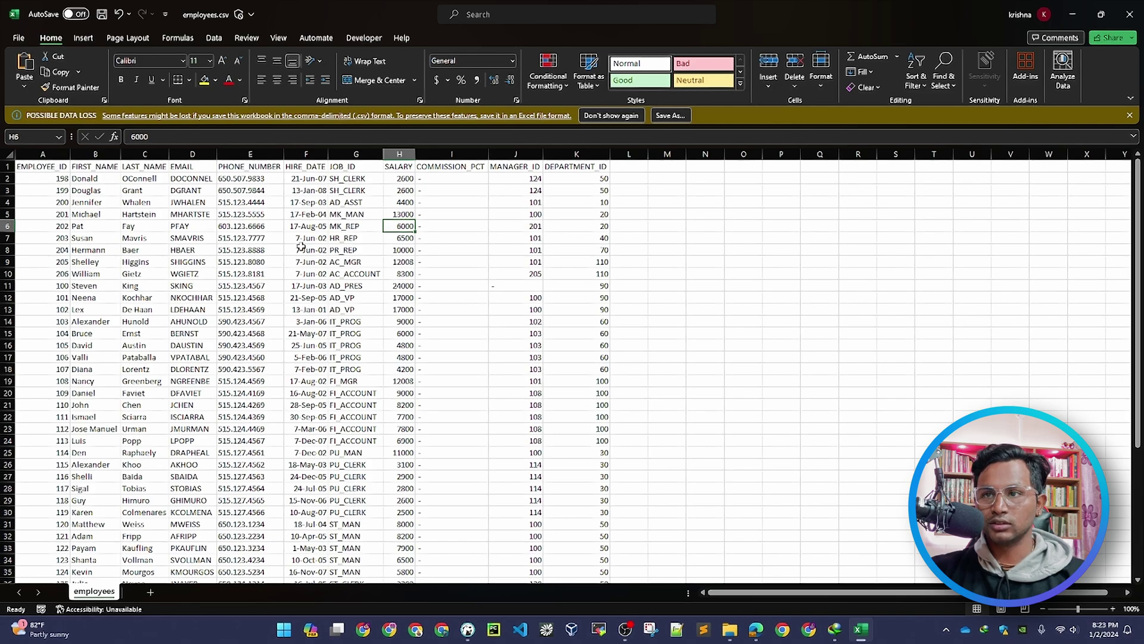
Place Excel and DBeaver side by side and enlarge DBeaver's results grid over the query editor.
key("super+Right")
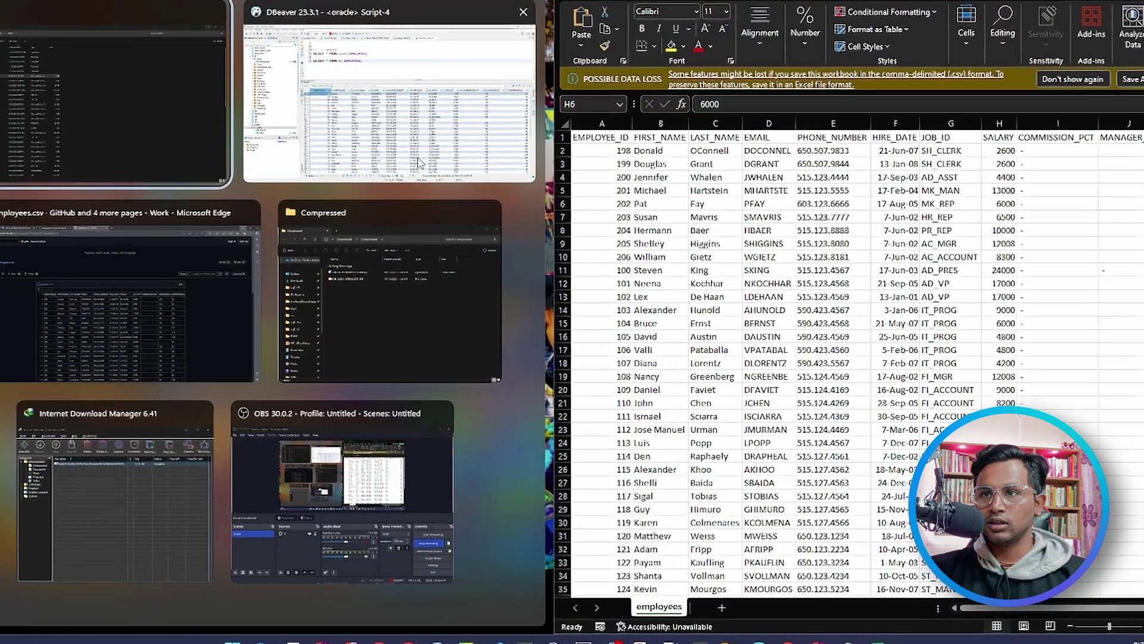
left_click(403, 149)
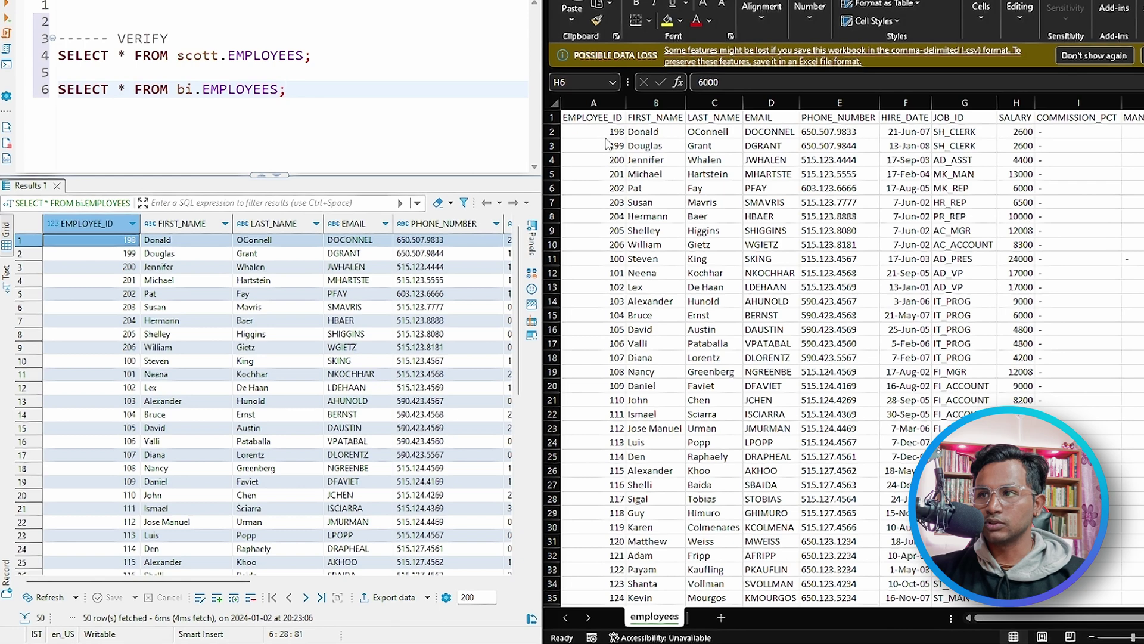
left_click(611, 132)
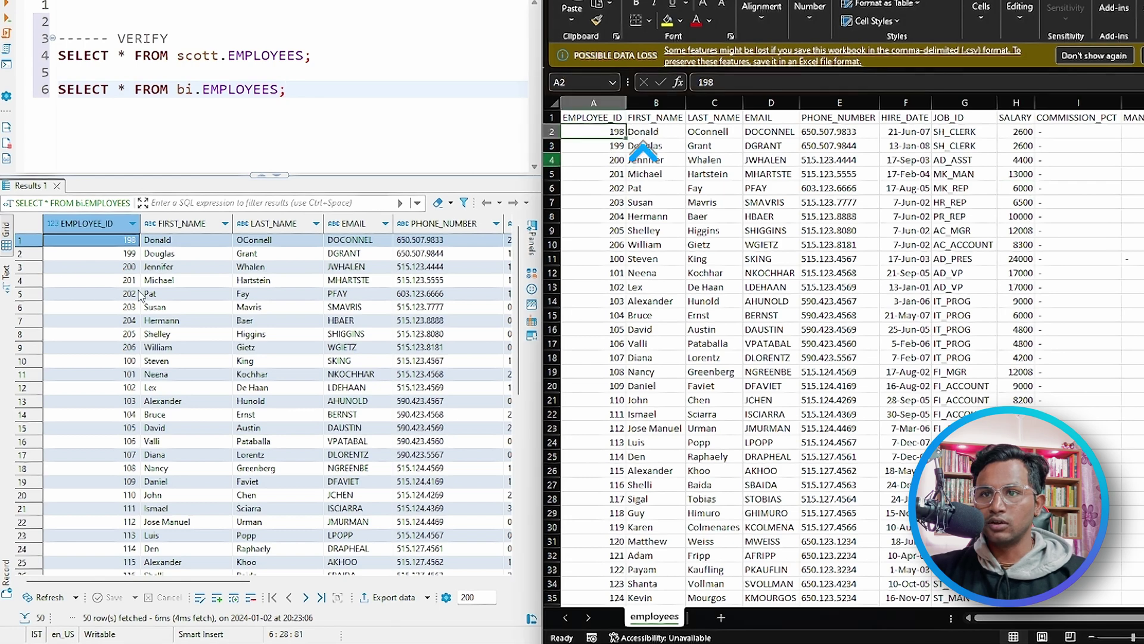
left_click_drag(234, 174, 236, 48)
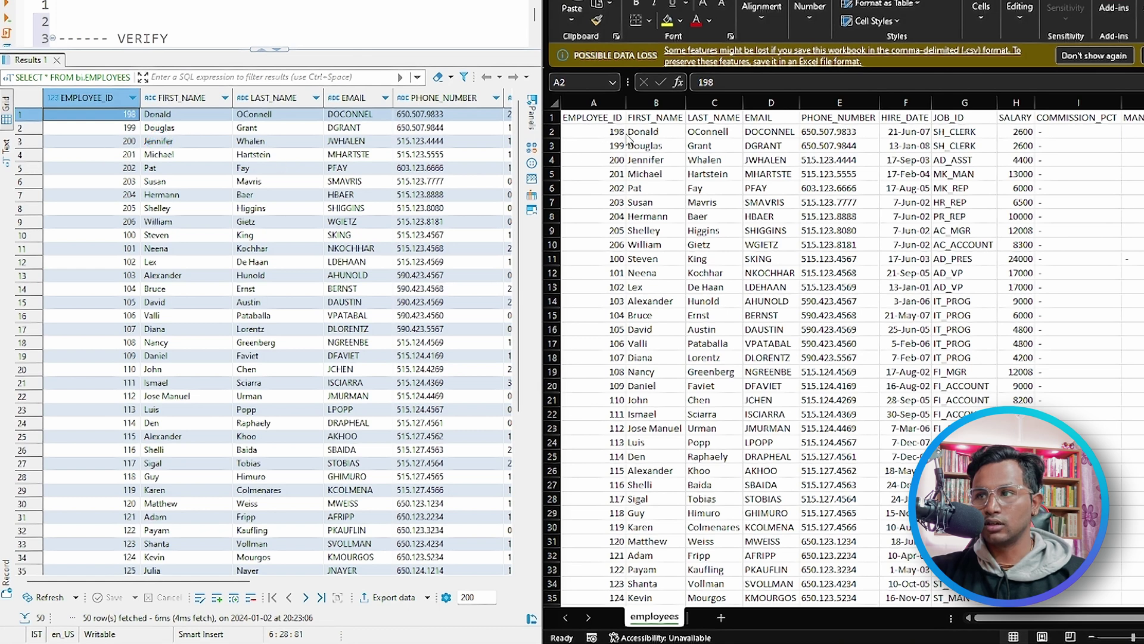
Compare the bi.EMPLOYEES query results with the employees.csv rows by highlighting matching blocks of records in both.
left_click_drag(127, 114, 503, 276)
left_click_drag(596, 118, 1013, 400)
left_click(965, 344)
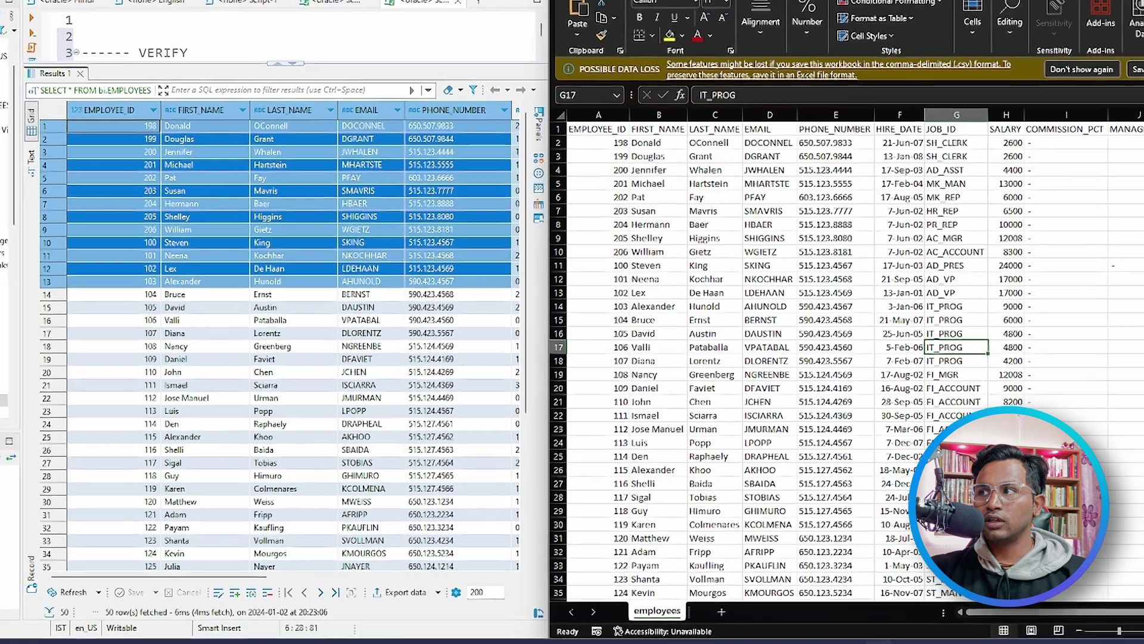
Close employees.csv in Excel without saving, and restore DBeaver to full screen with the query editor shown above the results grid.
key("alt+F4")
key("n")
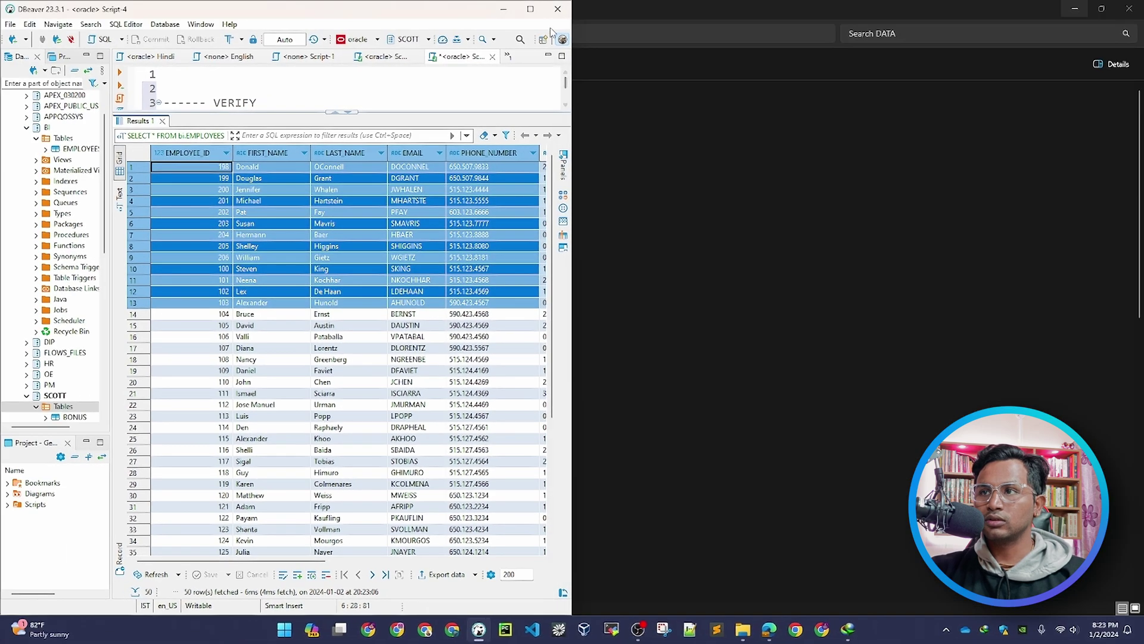
key("super+Up")
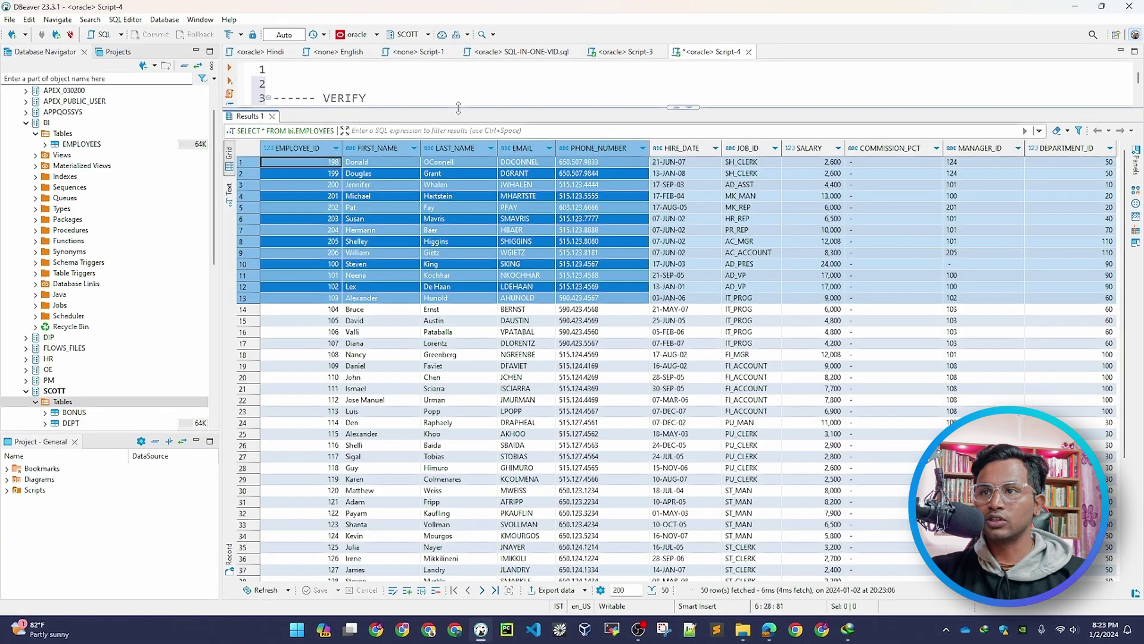
double_click(458, 108)
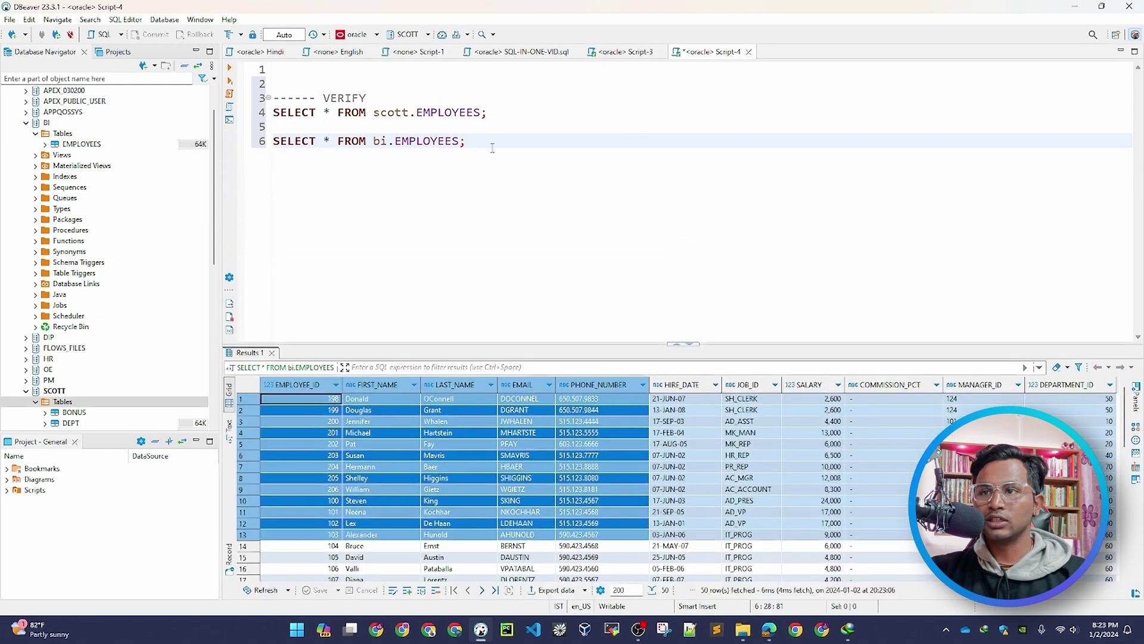
scroll(60, 149, "up", 1)
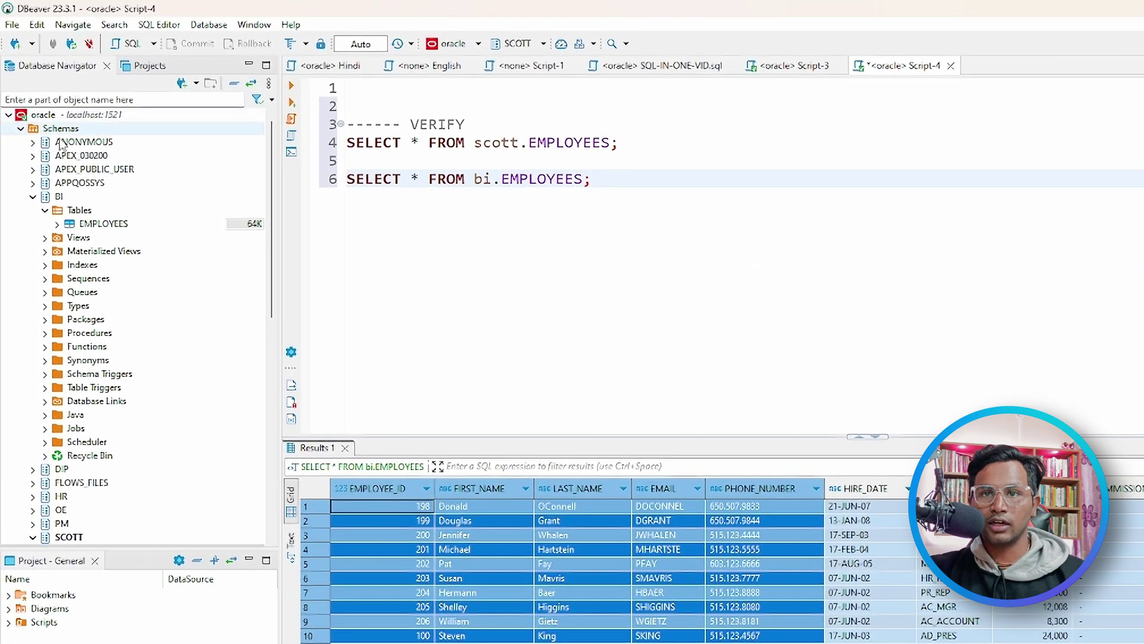
scroll(125, 352, "down", 3)
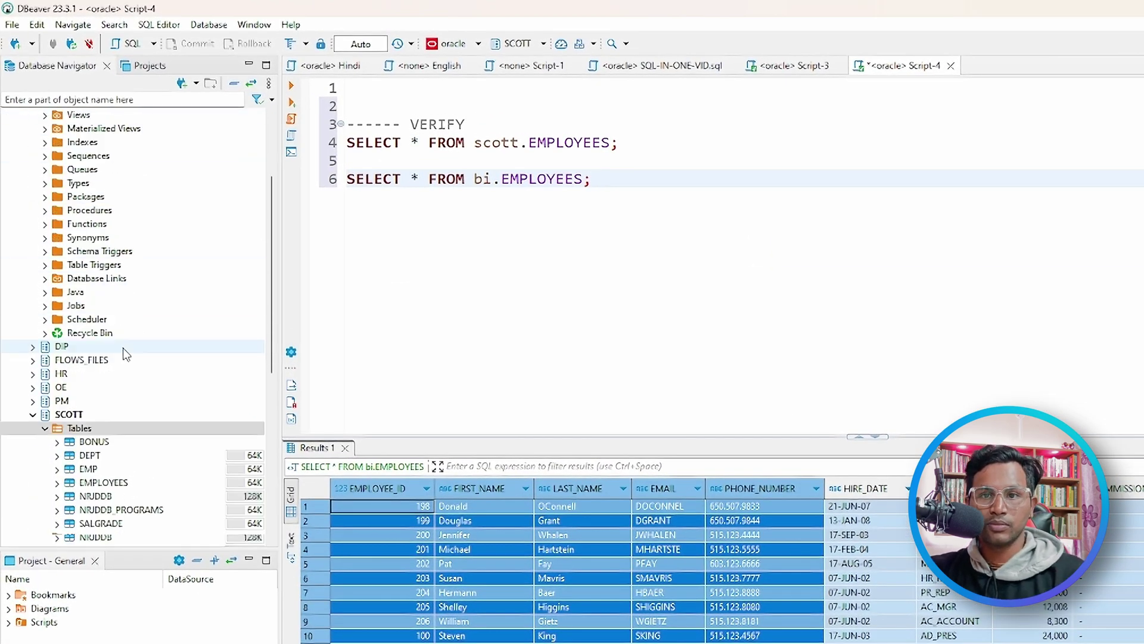
scroll(125, 353, "down", 2)
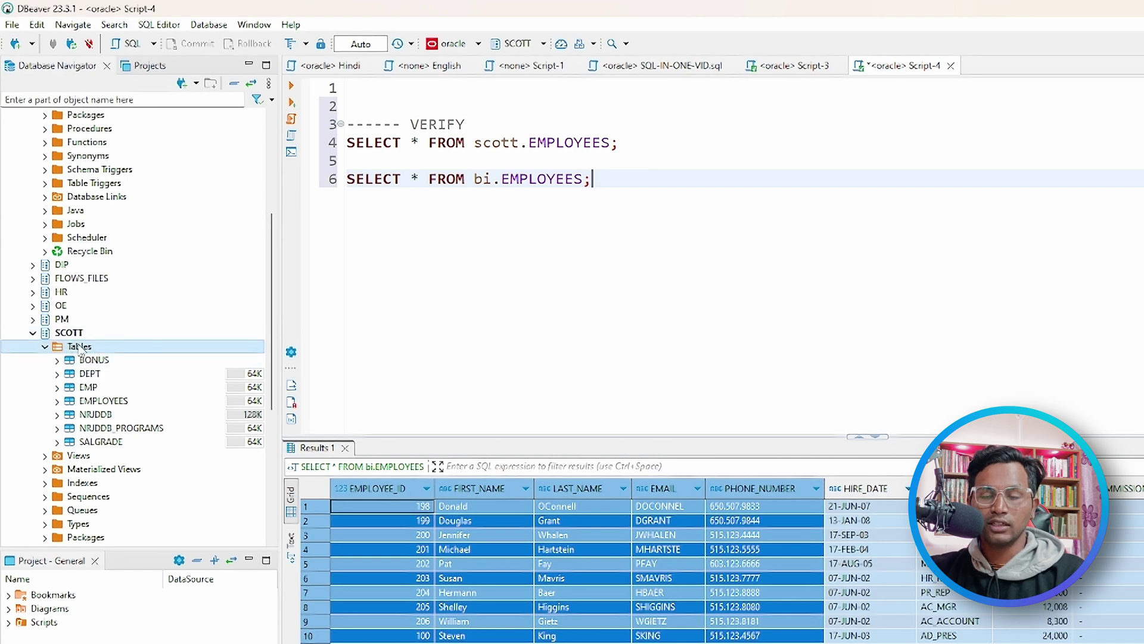
scroll(79, 347, "up", 5)
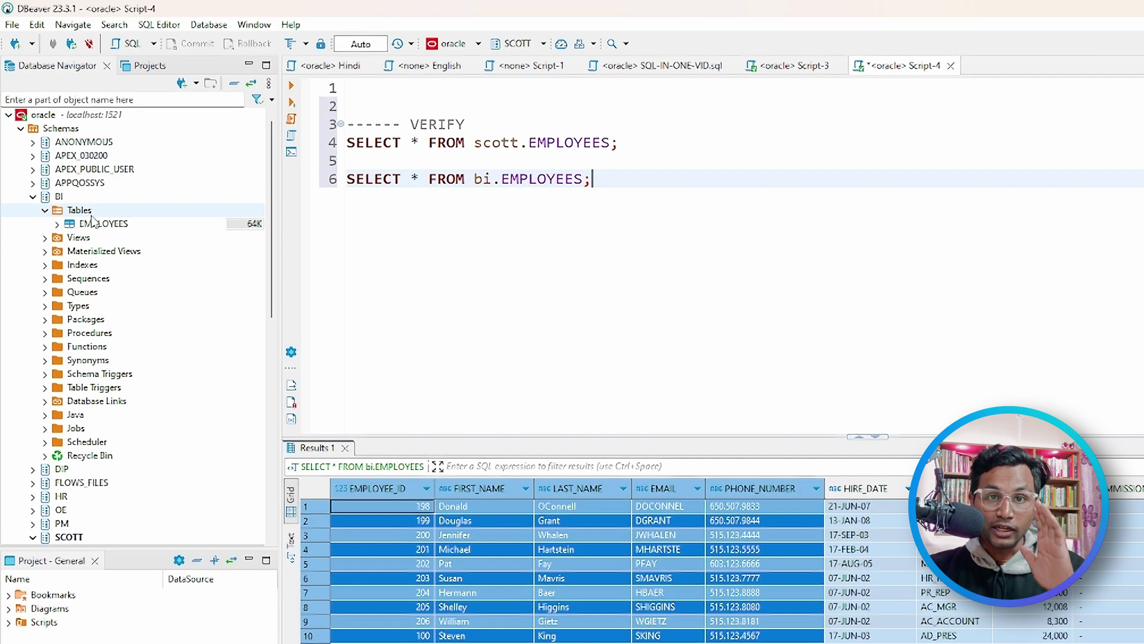
right_click(93, 212)
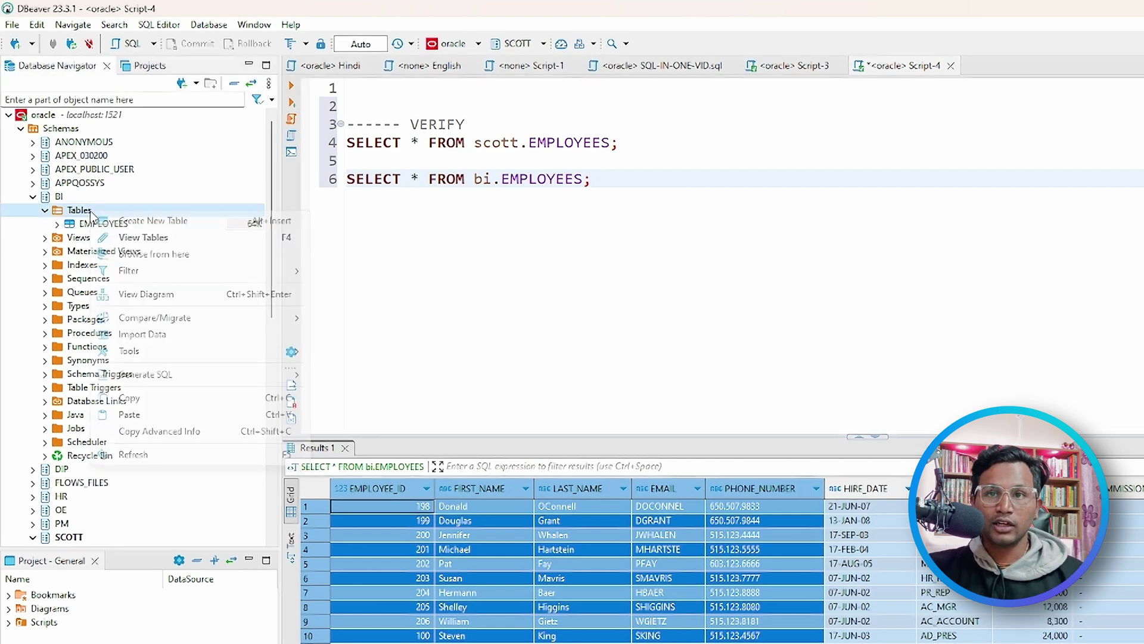
left_click(153, 334)
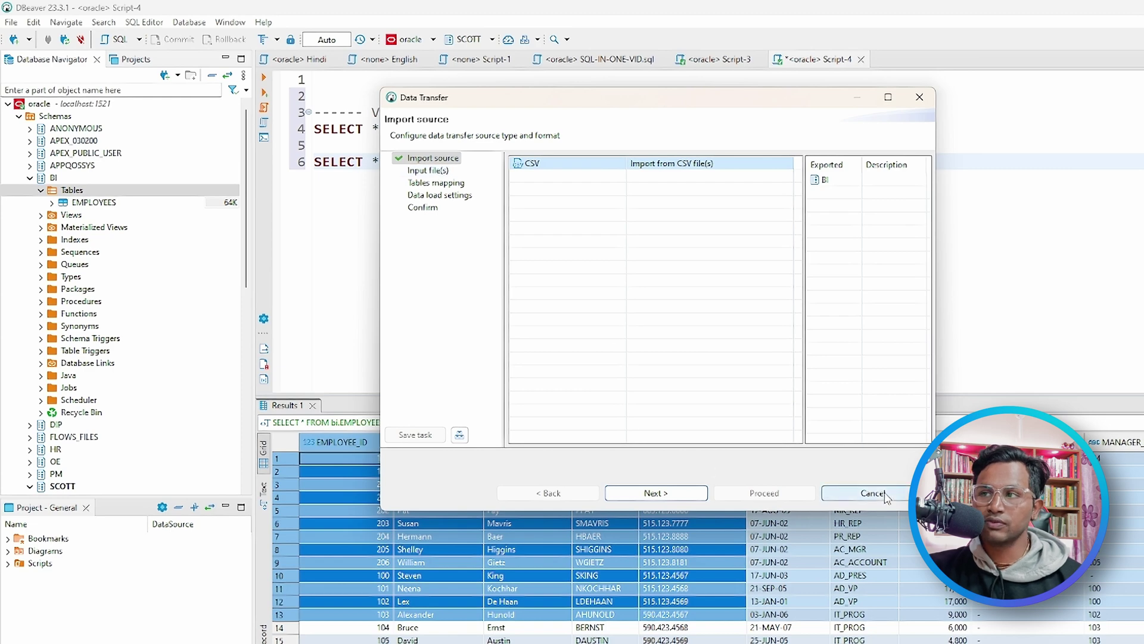
left_click(656, 493)
scroll(561, 342, "down", 4)
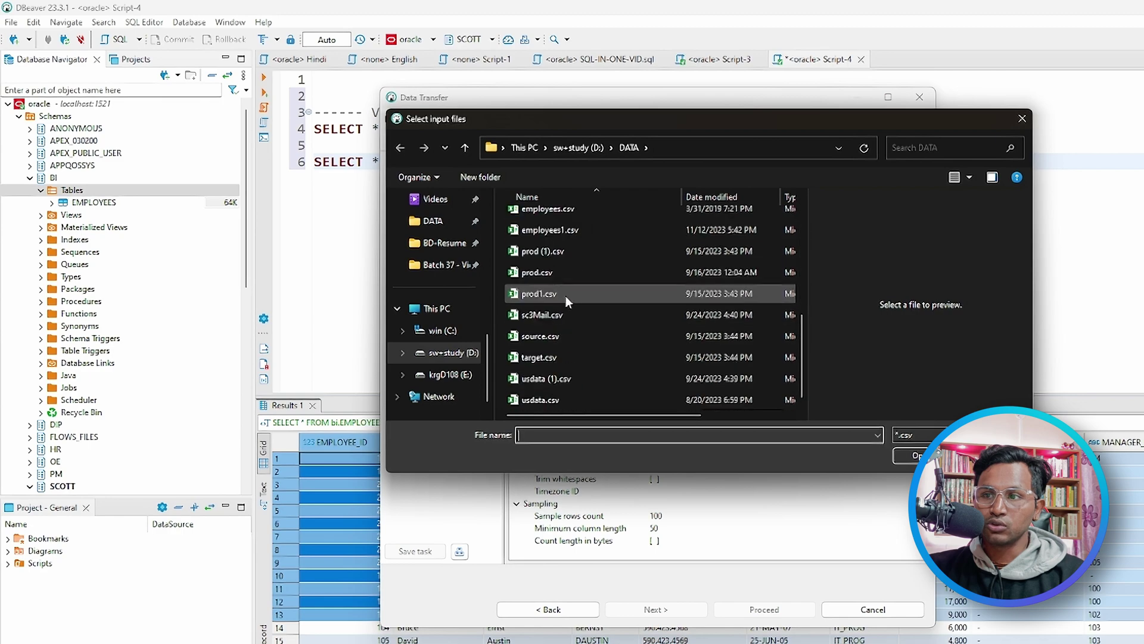
scroll(573, 331, "up", 2)
key("Escape")
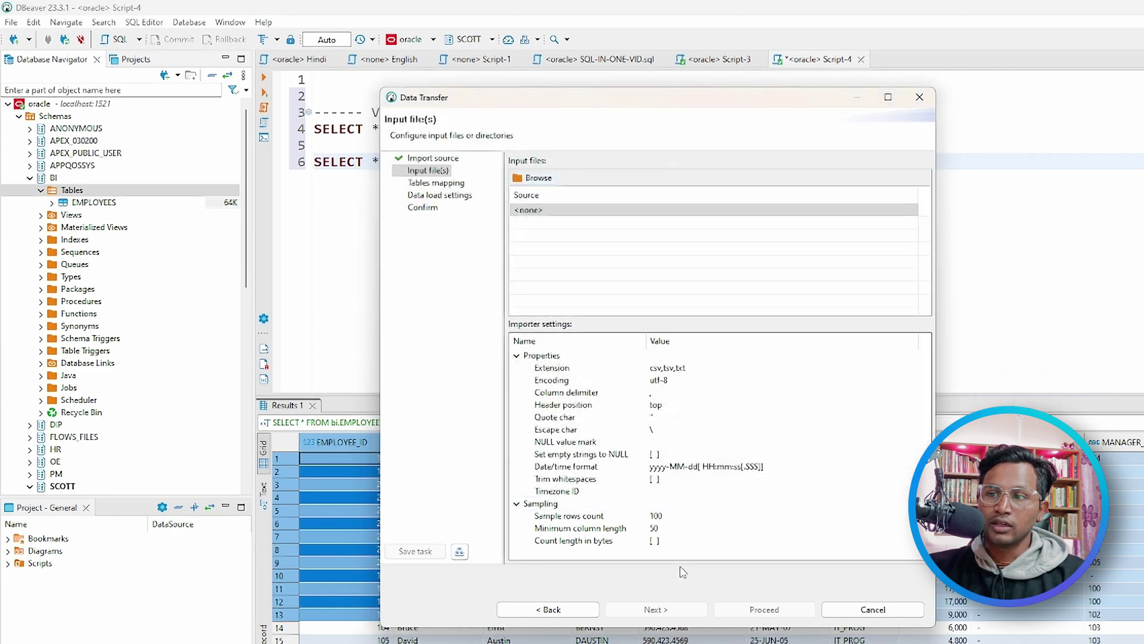
left_click(914, 614)
Run the SELECT query on scott.EMPLOYEES.
left_click(578, 127)
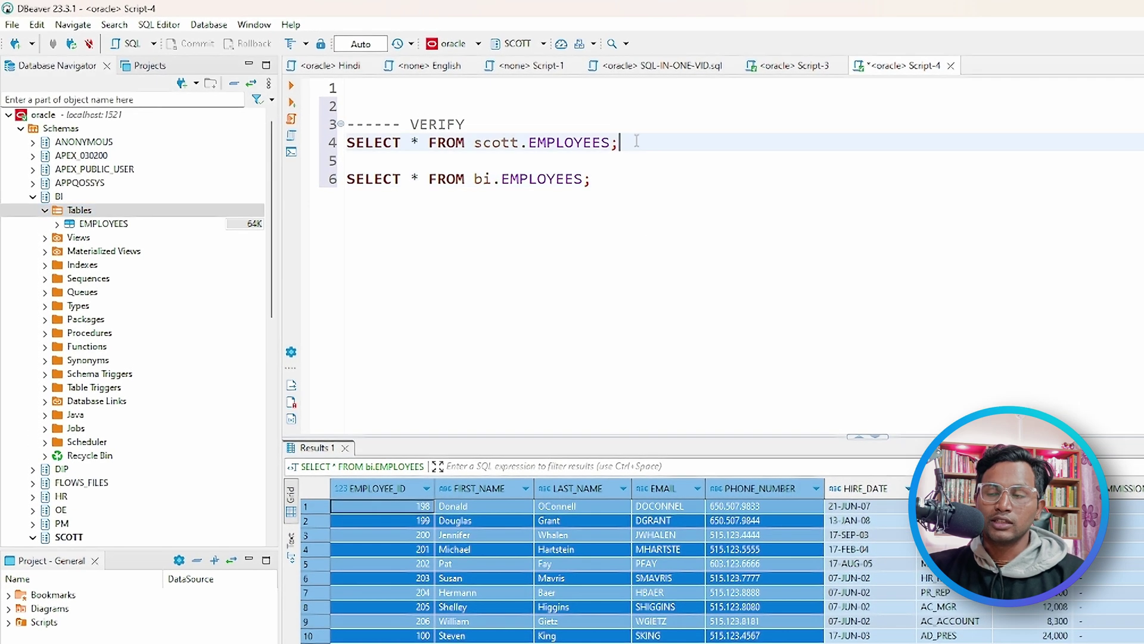
key("ctrl+Return")
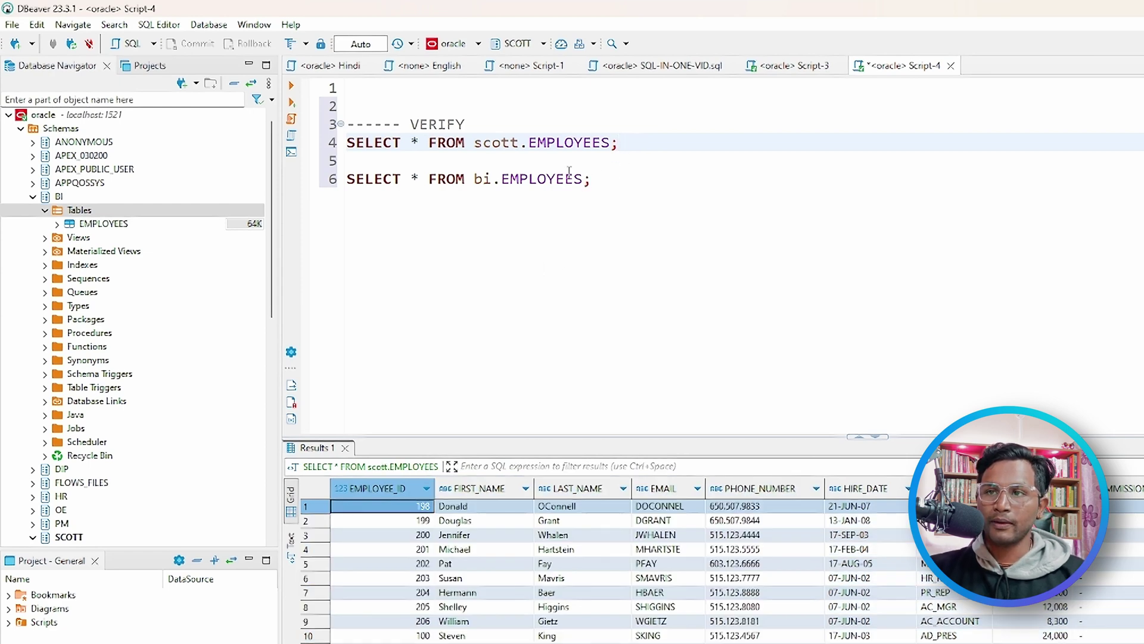
double_click(489, 179)
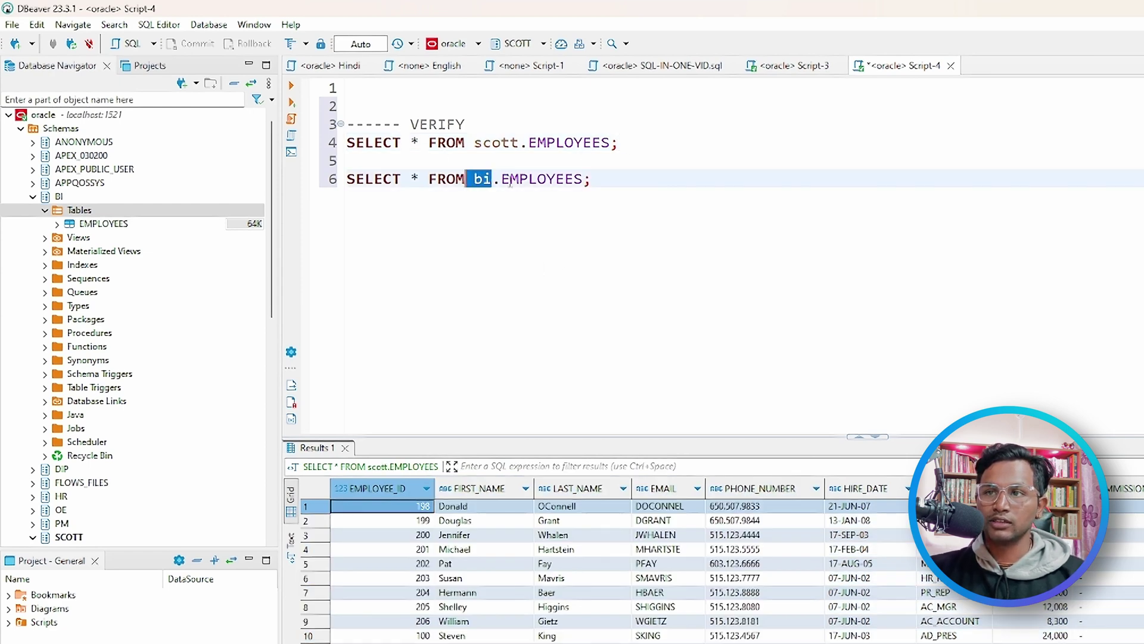
left_click(602, 163)
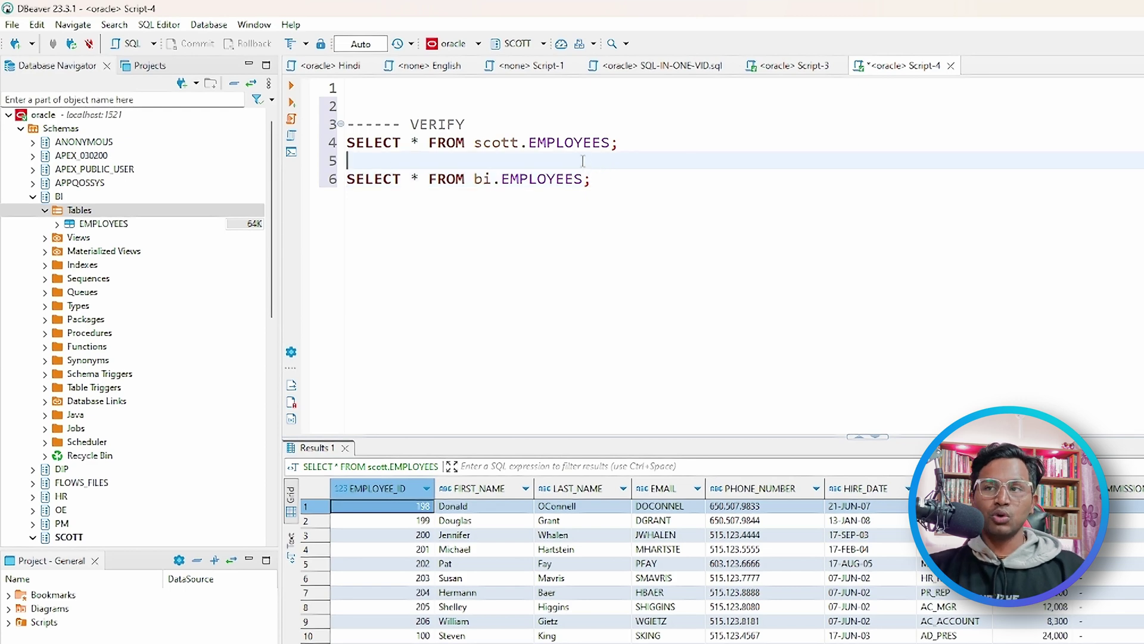
Remove one blank line above the VERIFY comment and extend the comment to read "VERIFY - SMOKE TESTING".
left_click(493, 113)
key("BackSpace")
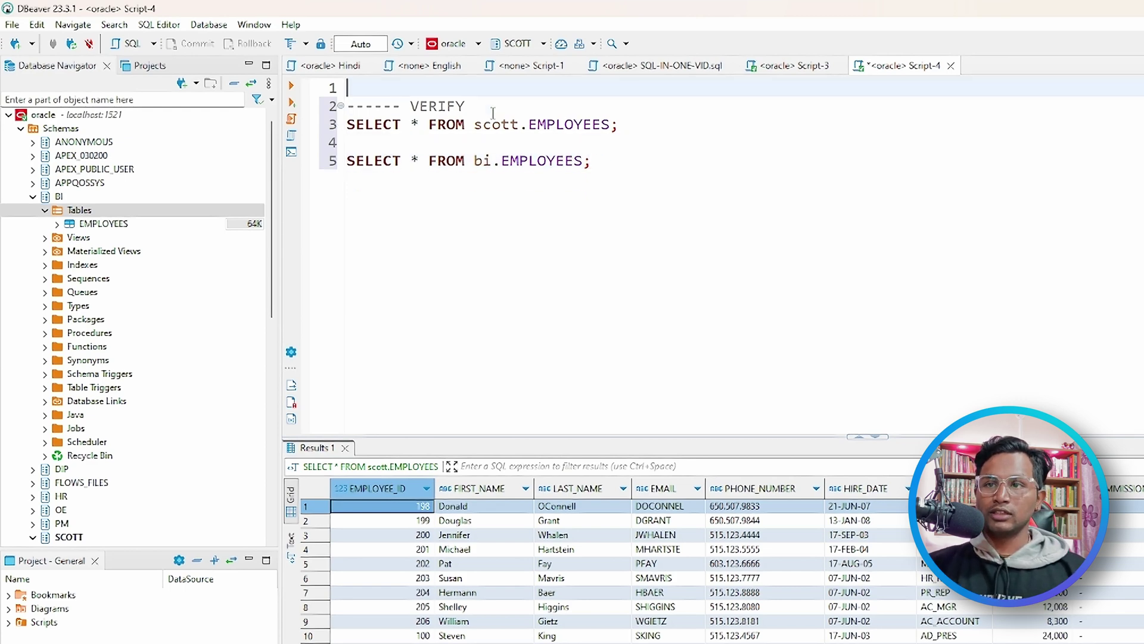
left_click(497, 102)
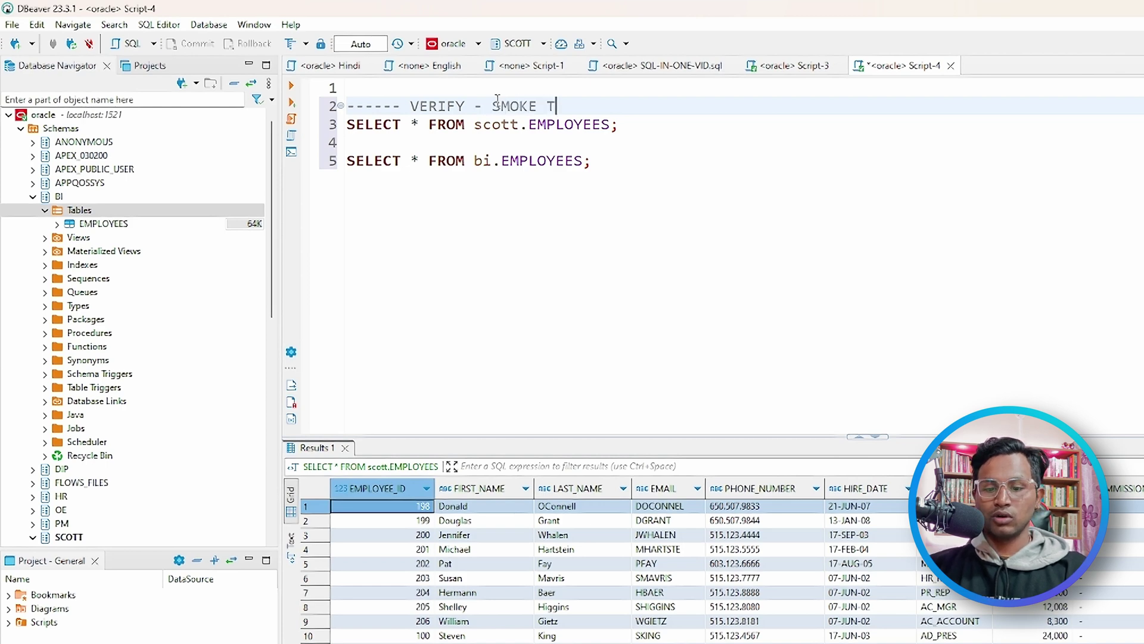
type("- SMOKE TESTING")
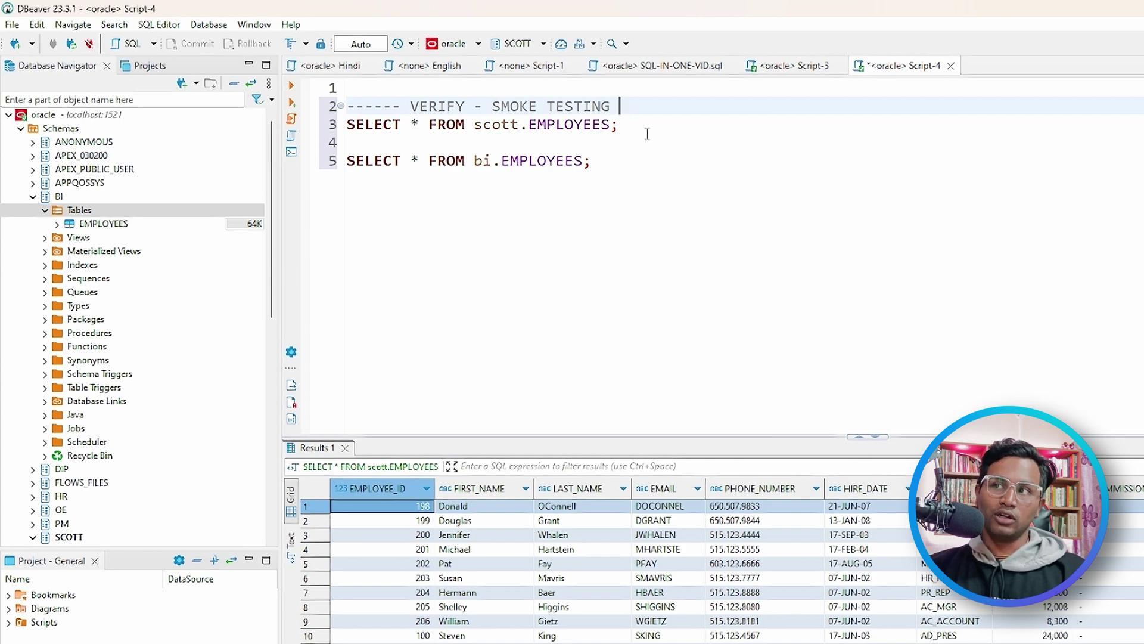
left_click(611, 160)
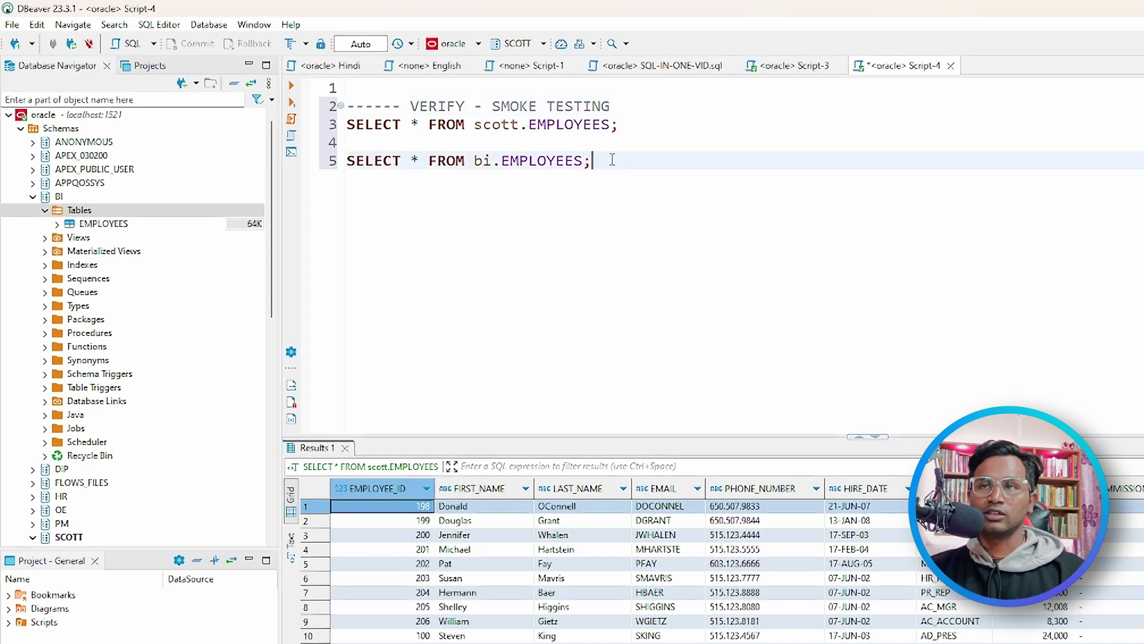